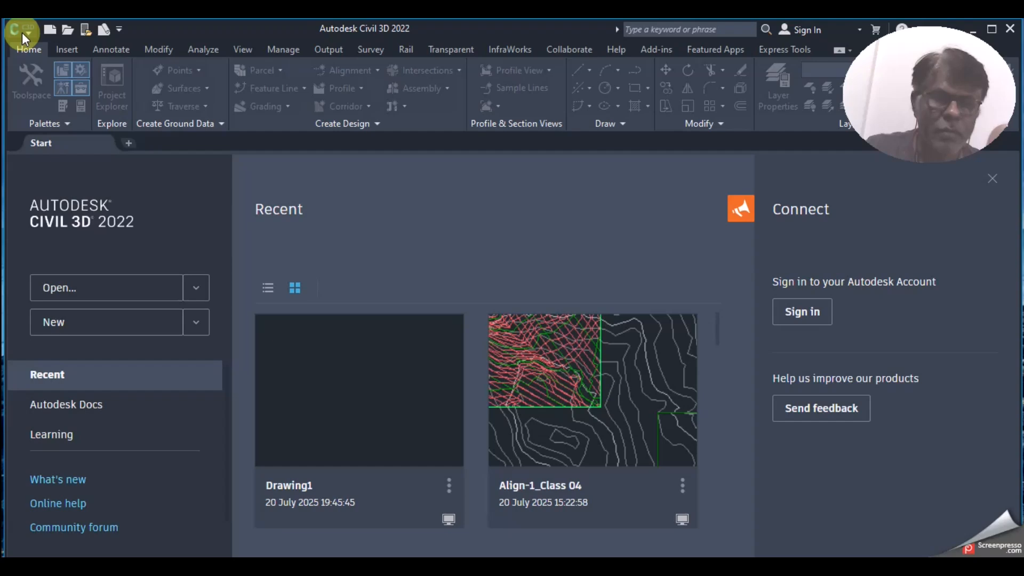
# Step: Create a new drawing from the _Autodesk Civil 3D (Metric) NCS.dwt template
pyautogui.click(21, 33)
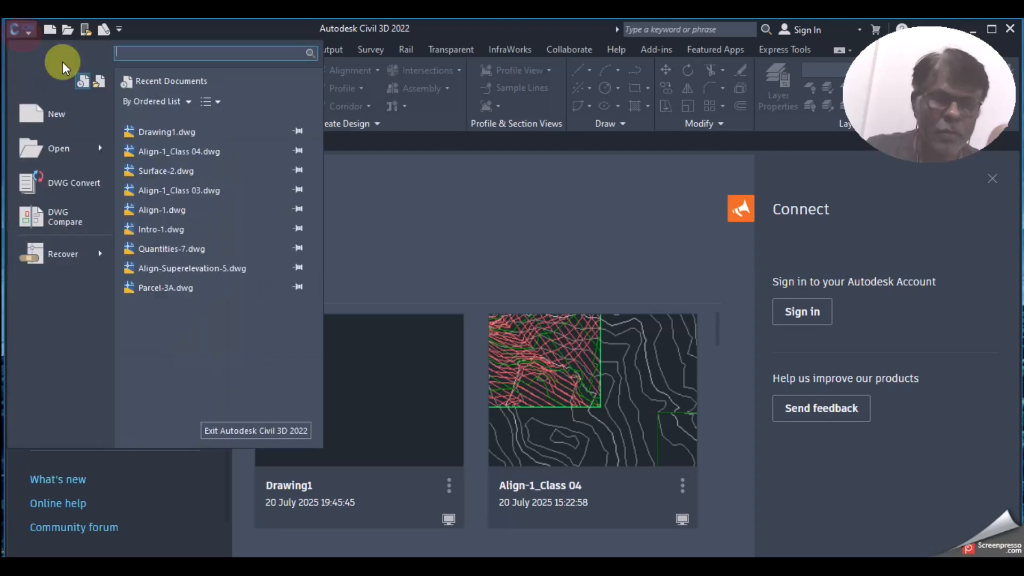
pyautogui.click(69, 120)
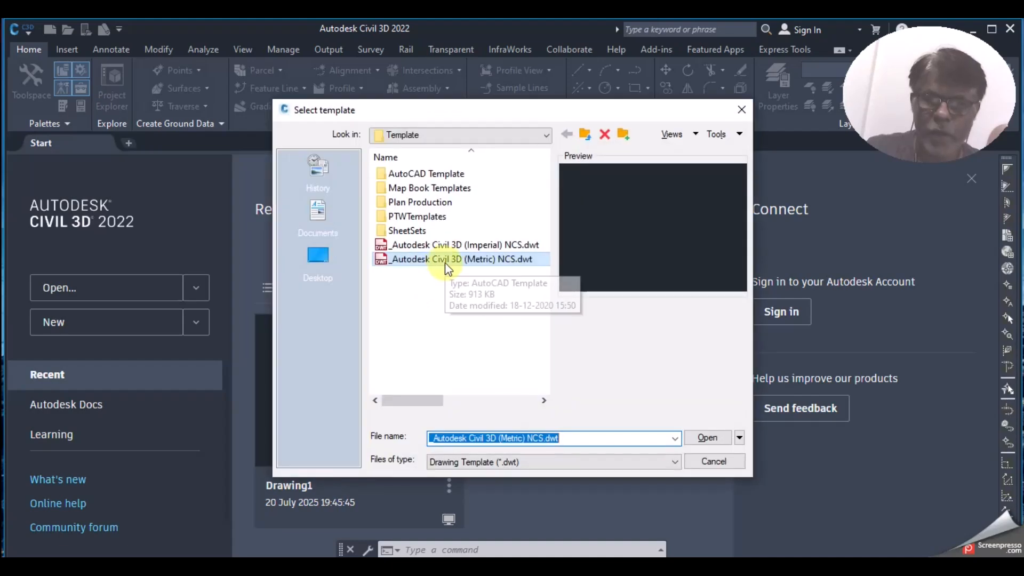
pyautogui.click(461, 259)
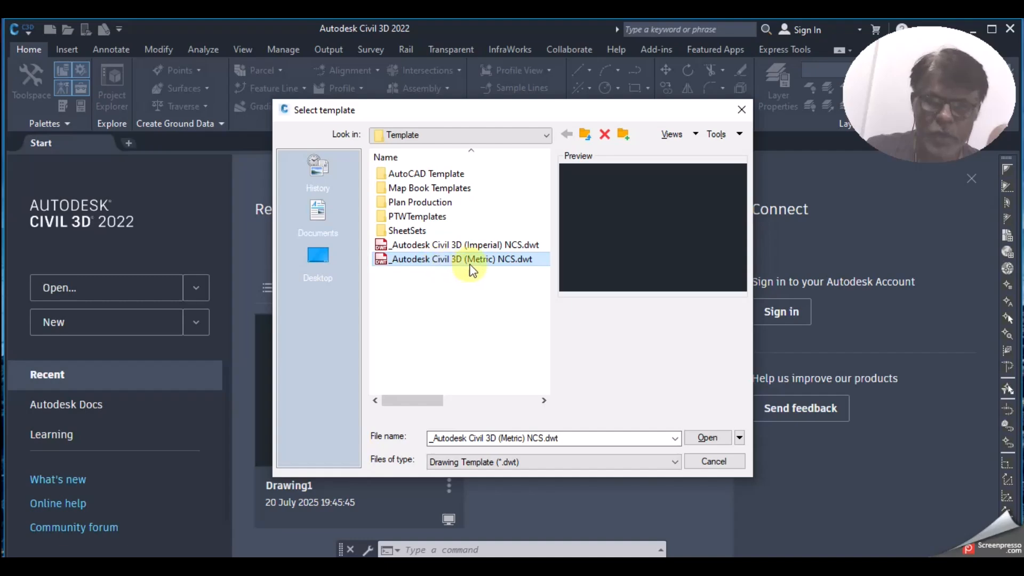
pyautogui.click(709, 440)
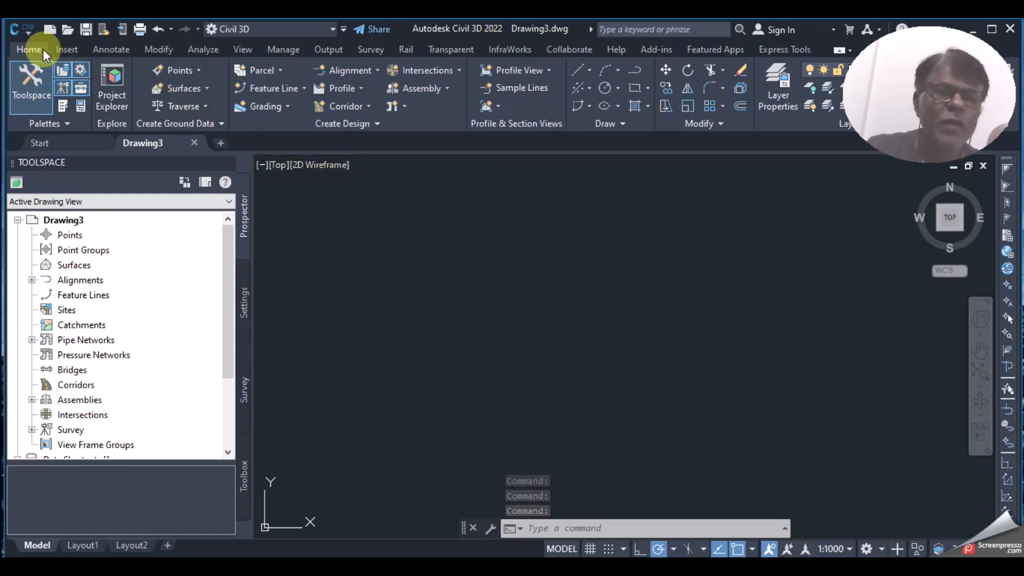
# Step: Create an empty TIN surface named EG under Surfaces in Prospector
pyautogui.rightClick(76, 265)
pyautogui.click(138, 268)
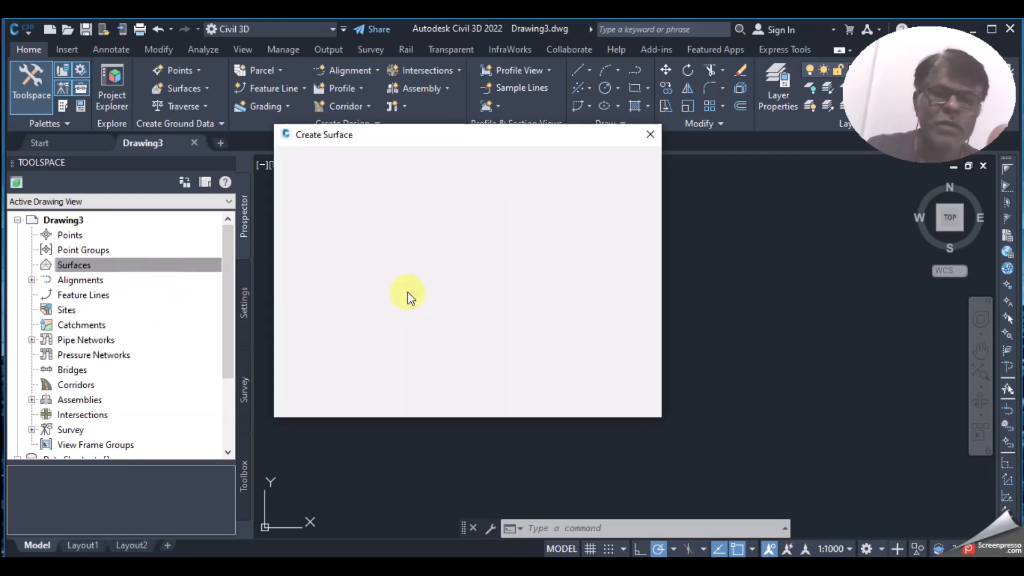
pyautogui.click(561, 230)
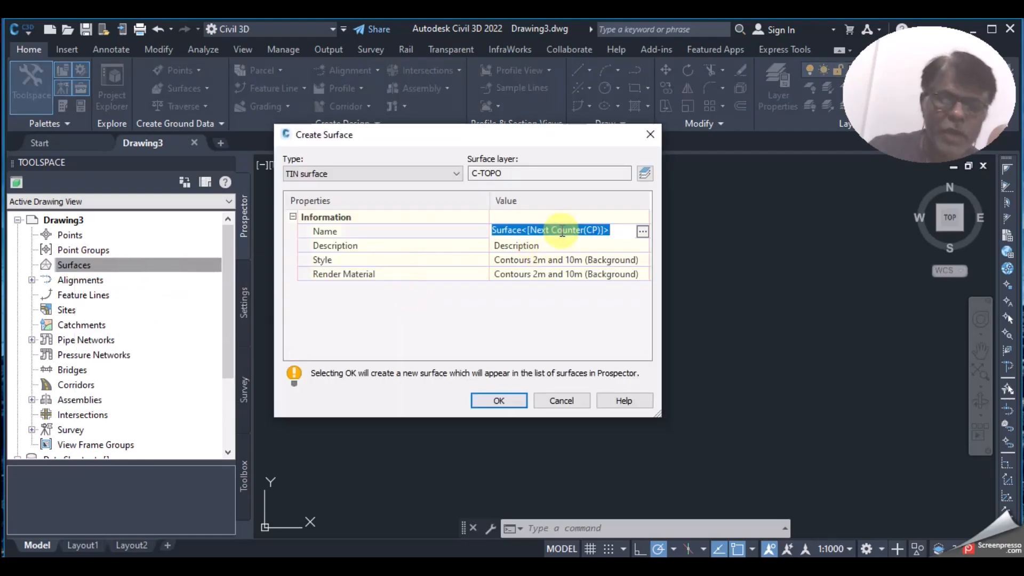
pyautogui.write('EG')
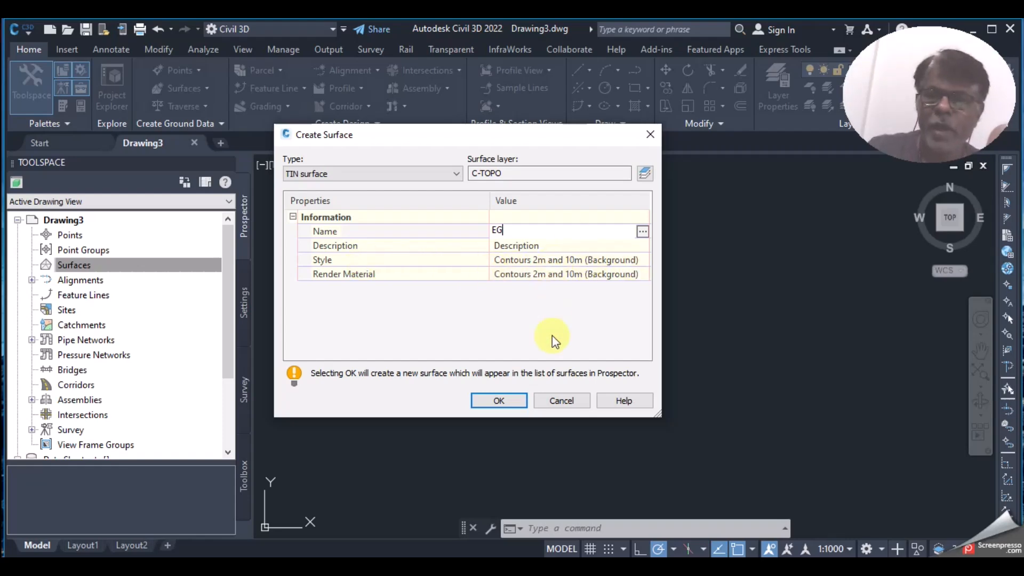
pyautogui.click(513, 401)
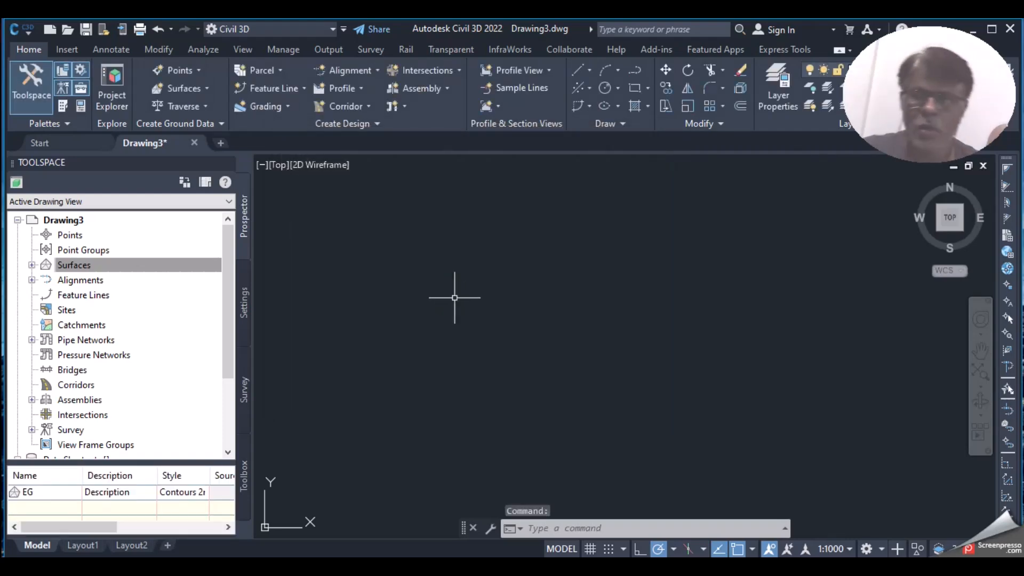
# Step: Expand Surfaces > EG > Definition and open Add Point File for its Point Files
pyautogui.click(99, 266)
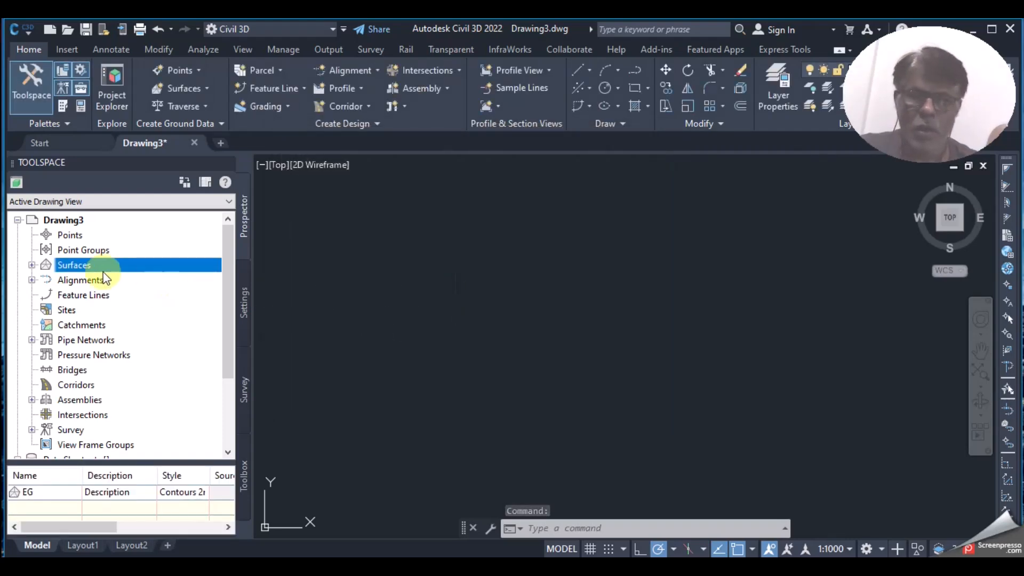
pyautogui.click(32, 265)
pyautogui.click(46, 280)
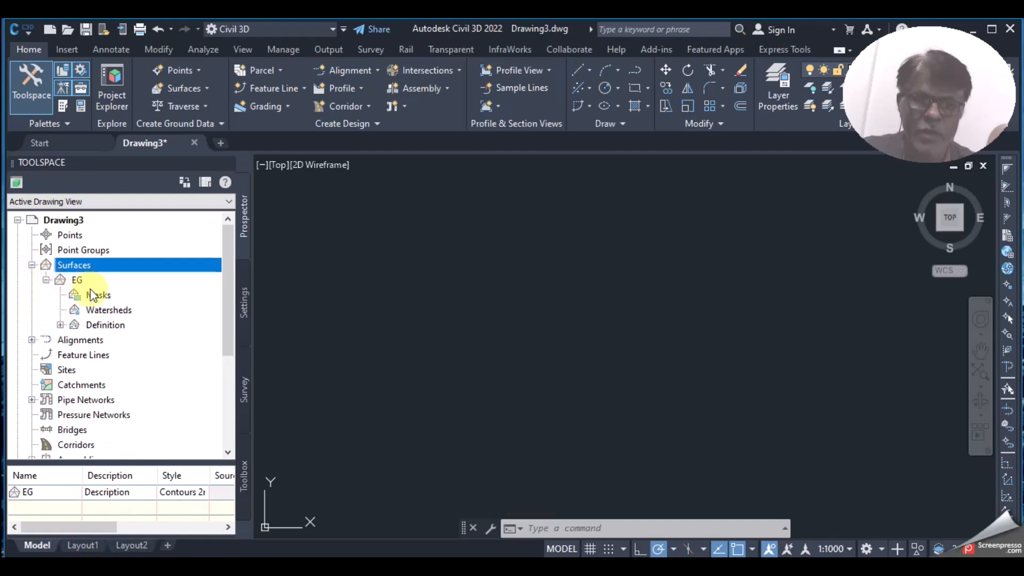
pyautogui.click(60, 325)
pyautogui.scroll(-3, 117, 363)
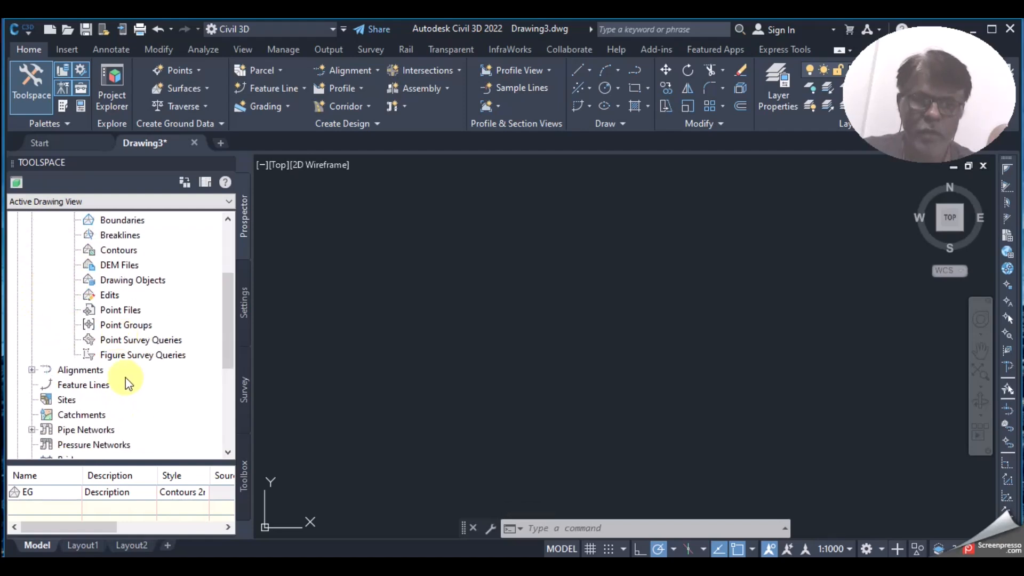
pyautogui.click(118, 312)
pyautogui.rightClick(125, 311)
pyautogui.click(159, 321)
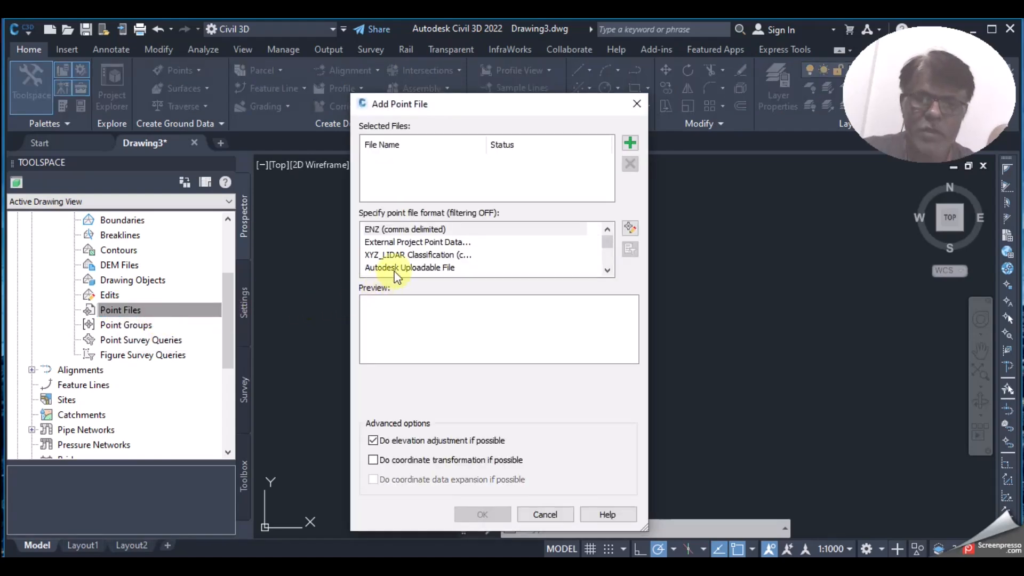
# Step: Add EG-Surface-PENZD (space delimited).txt to EG using the PNEZD (space delimited) format
pyautogui.click(629, 143)
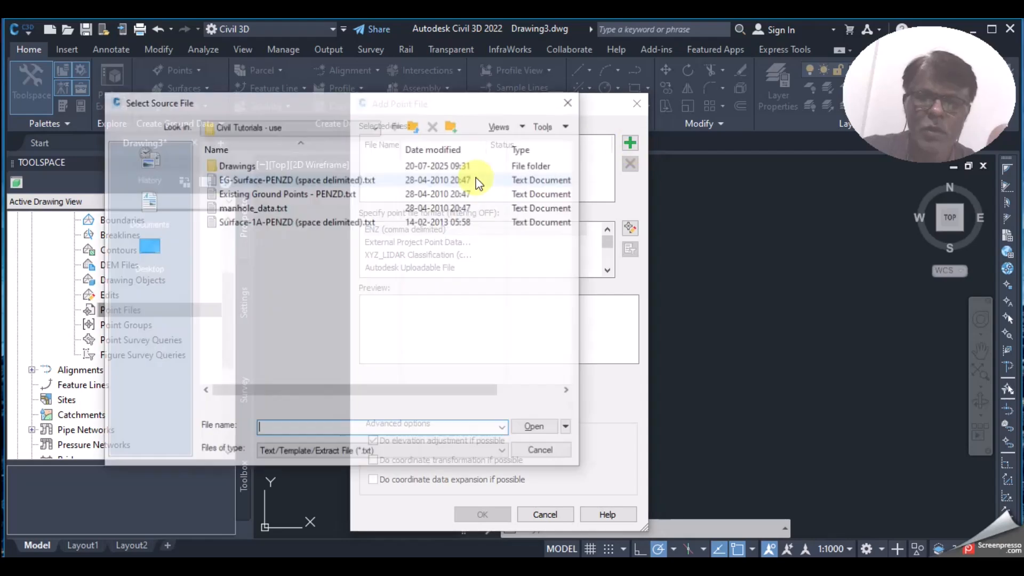
pyautogui.click(266, 178)
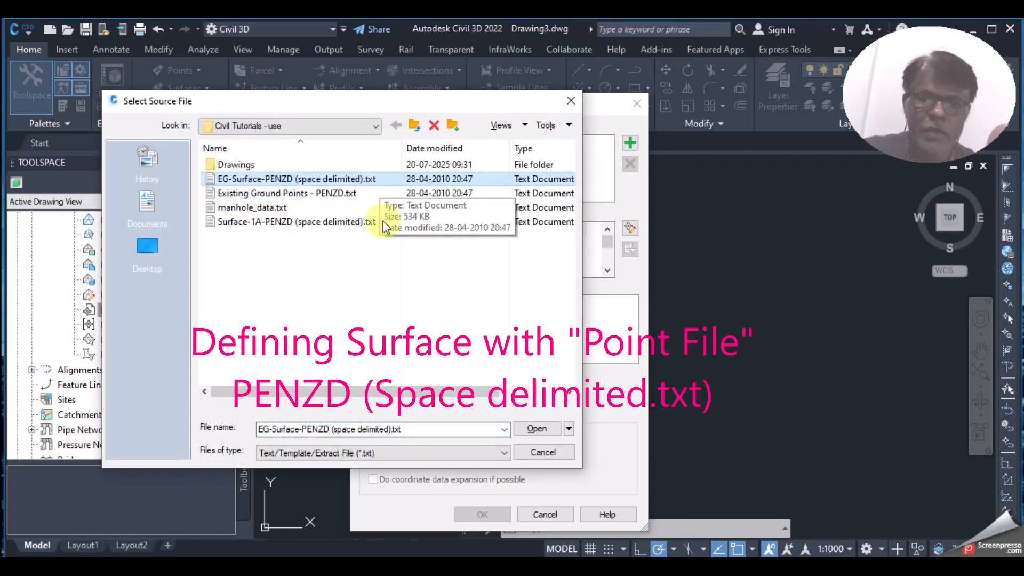
pyautogui.click(376, 434)
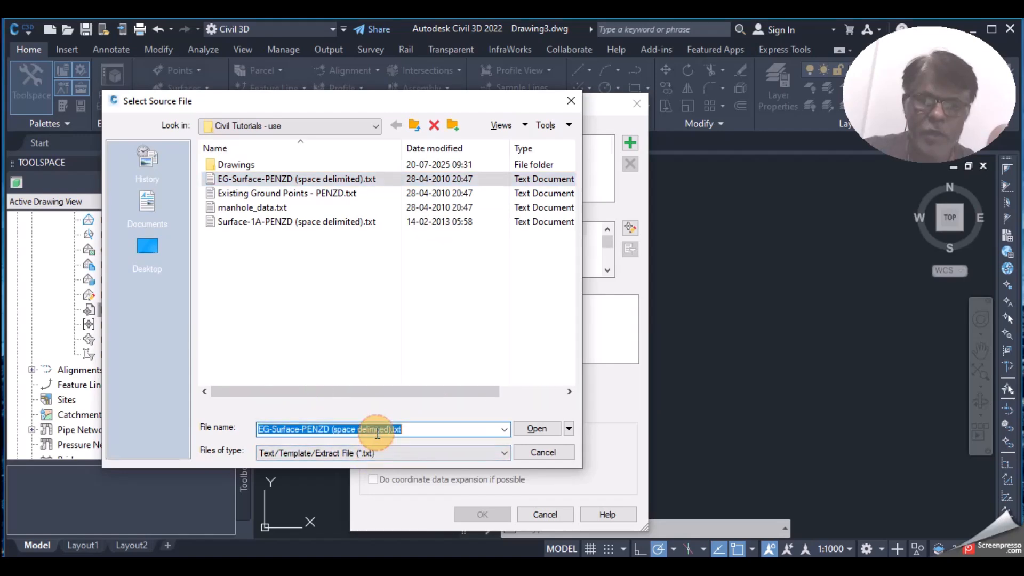
pyautogui.click(546, 430)
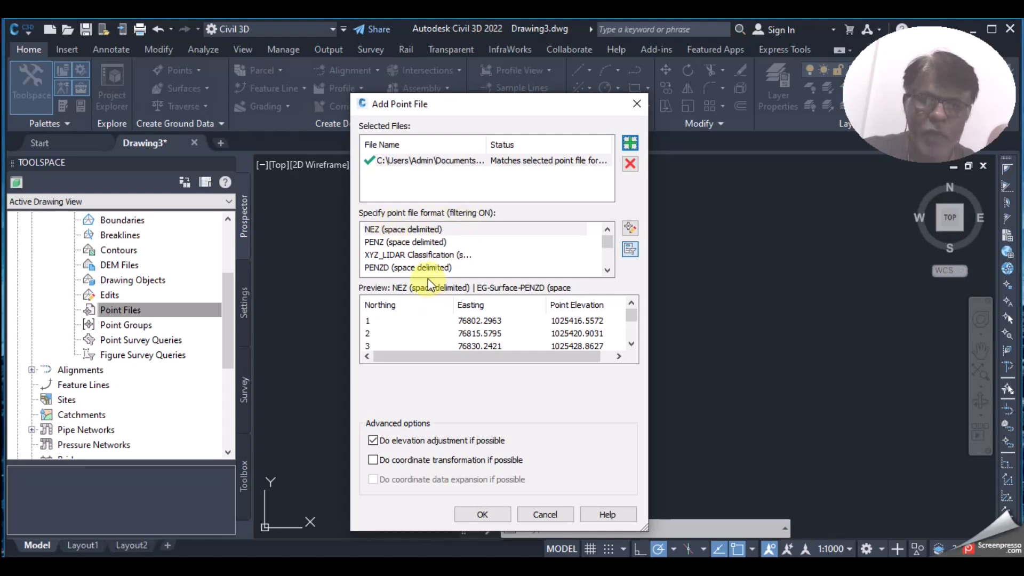
pyautogui.scroll(-2, 453, 255)
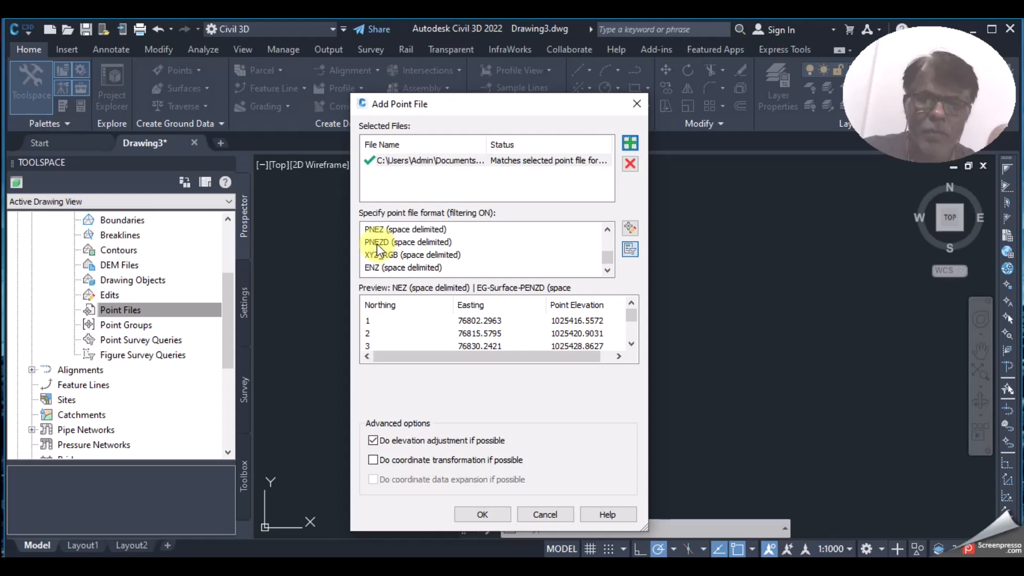
pyautogui.click(408, 243)
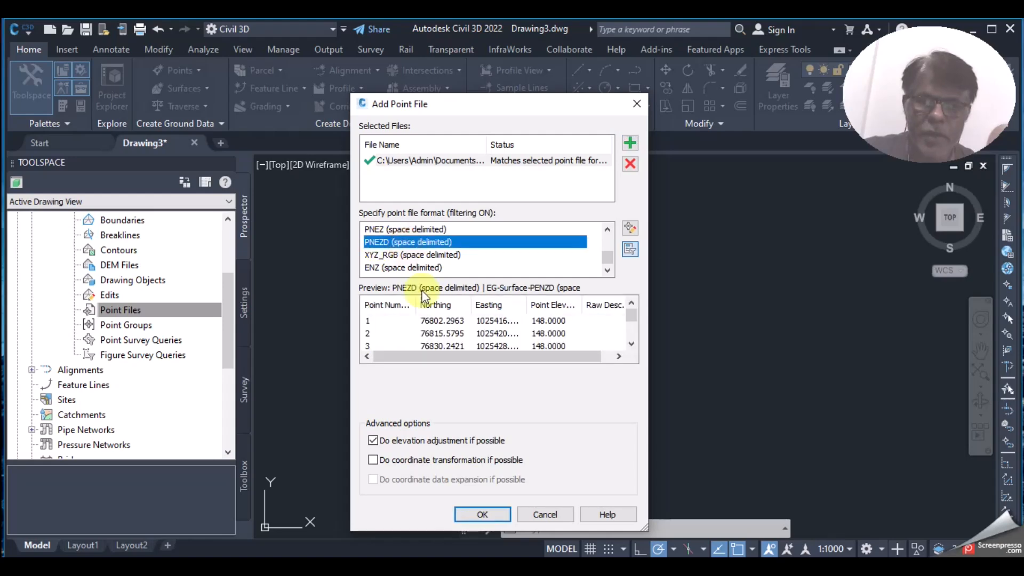
pyautogui.click(482, 514)
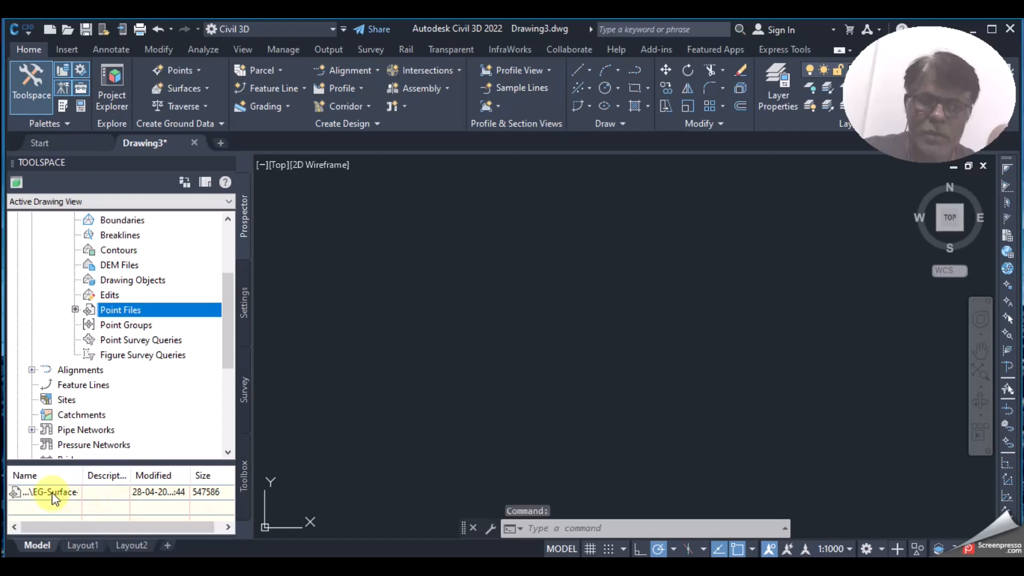
pyautogui.click(53, 492)
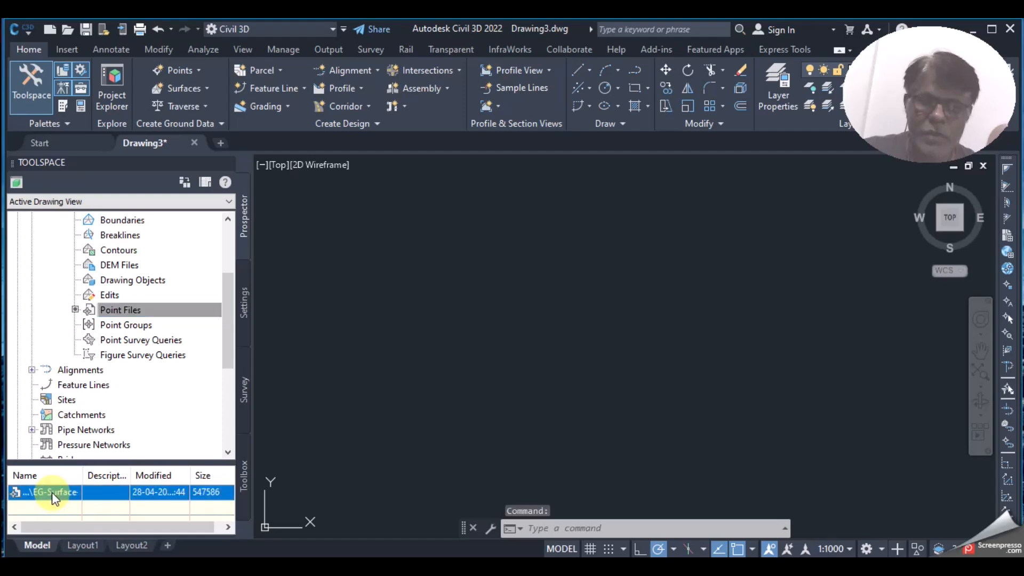
# Step: Zoom to the EG surface extents and inspect its contours and elevations across the site
pyautogui.click(985, 380)
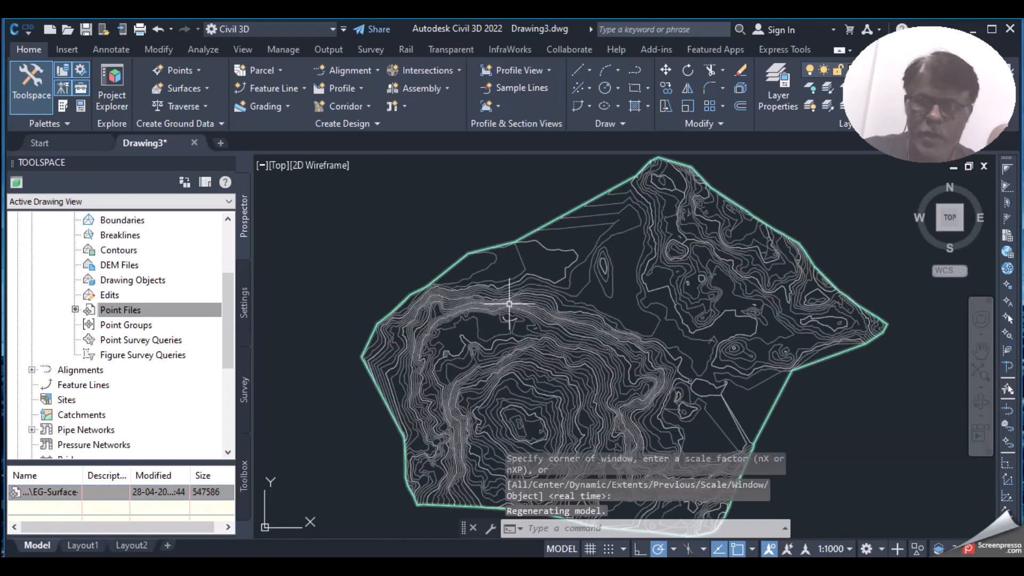
pyautogui.scroll(-3, 521, 297)
pyautogui.scroll(1, 550, 322)
pyautogui.scroll(2, 550, 322)
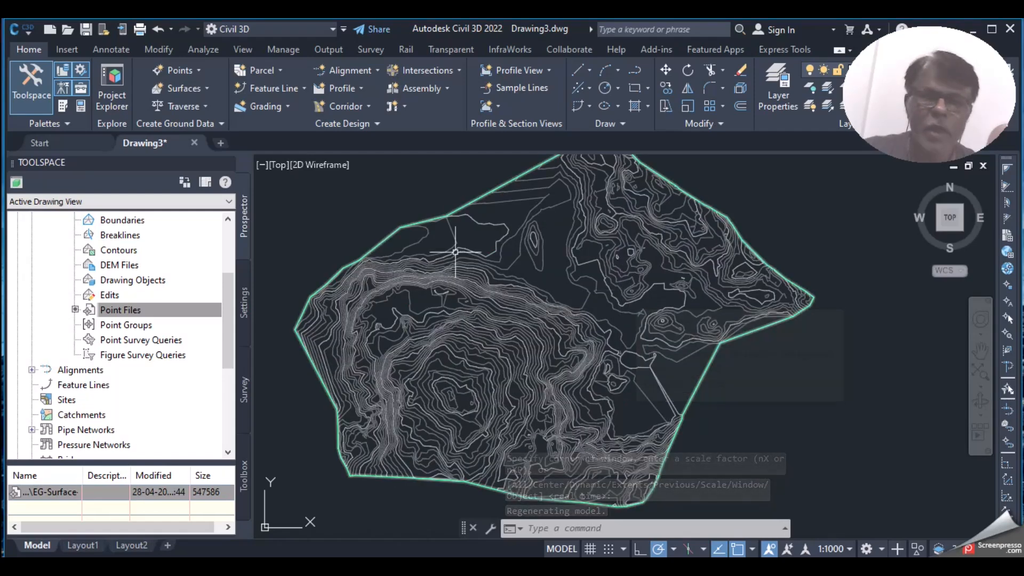
pyautogui.press('Escape')
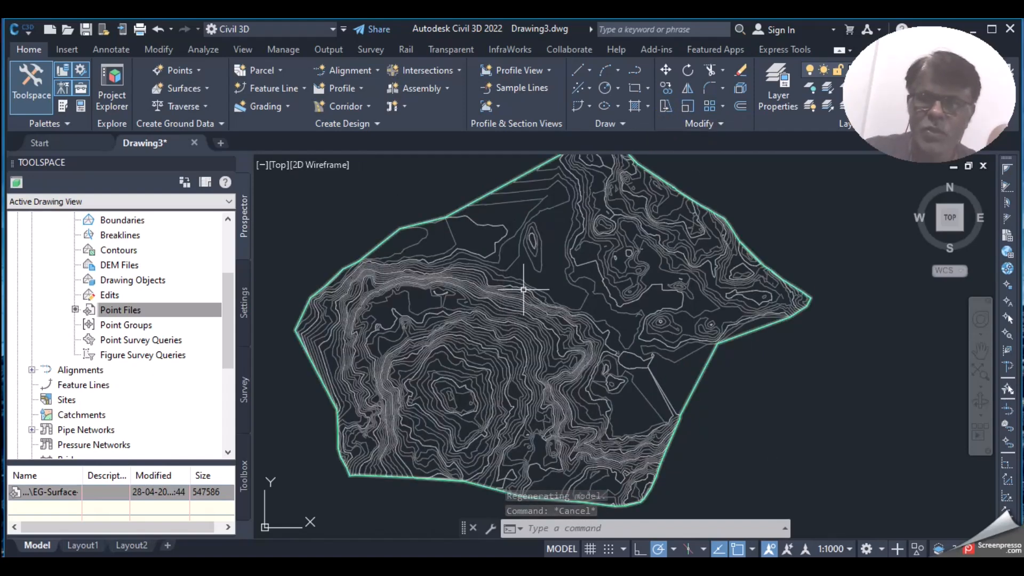
pyautogui.moveTo(523, 288)
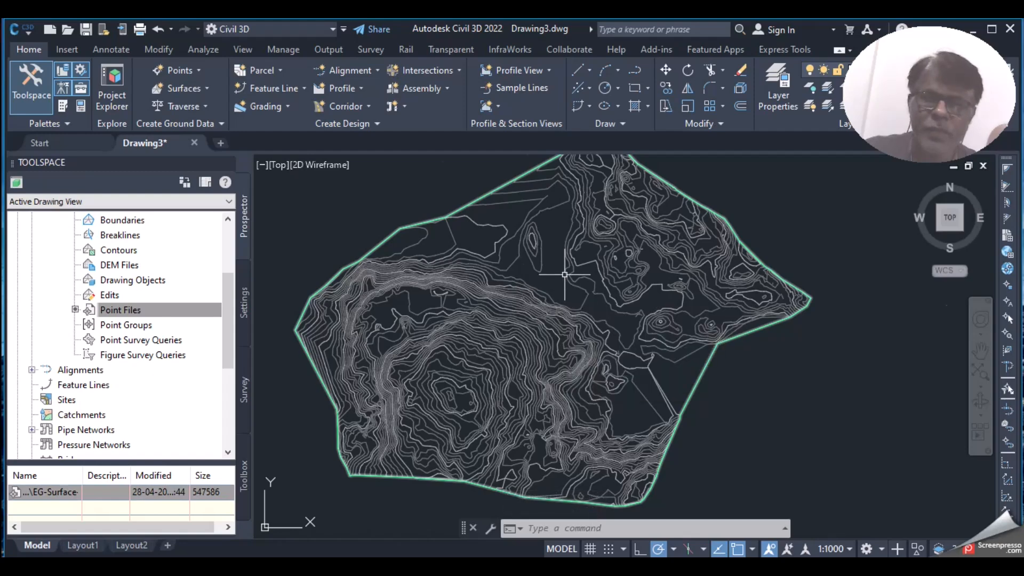
pyautogui.scroll(2, 559, 260)
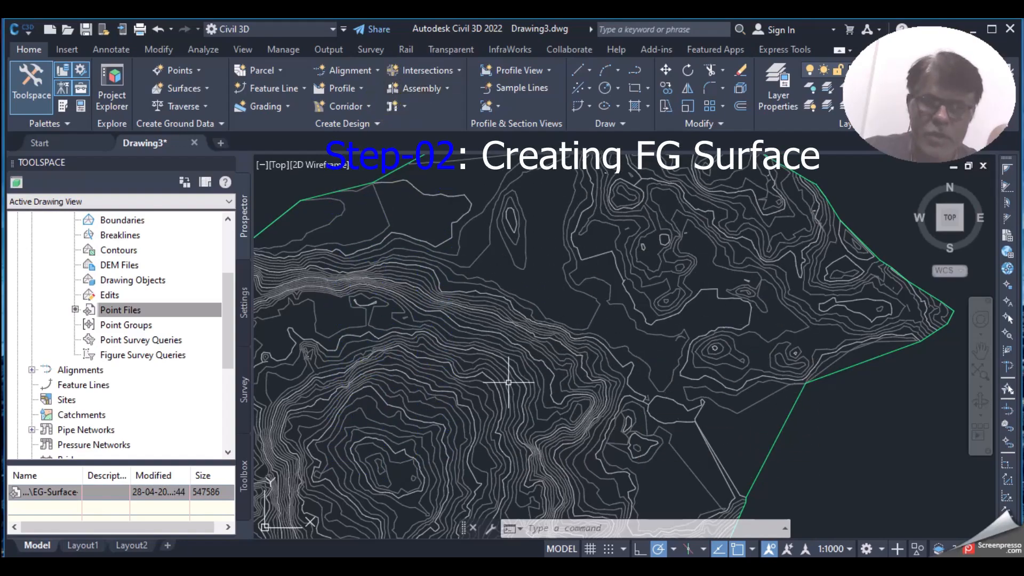
pyautogui.scroll(-2, 502, 274)
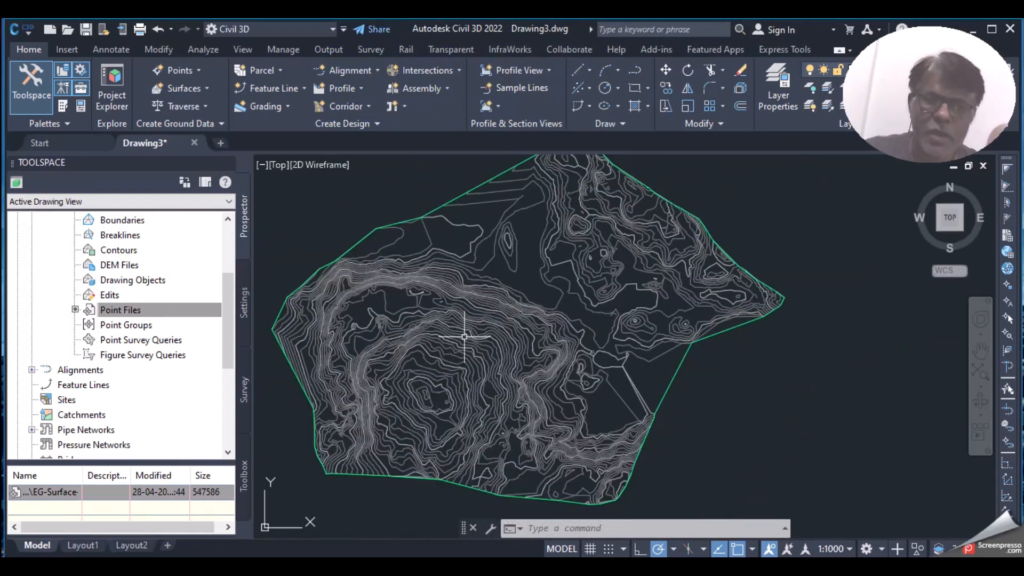
pyautogui.moveTo(482, 305)
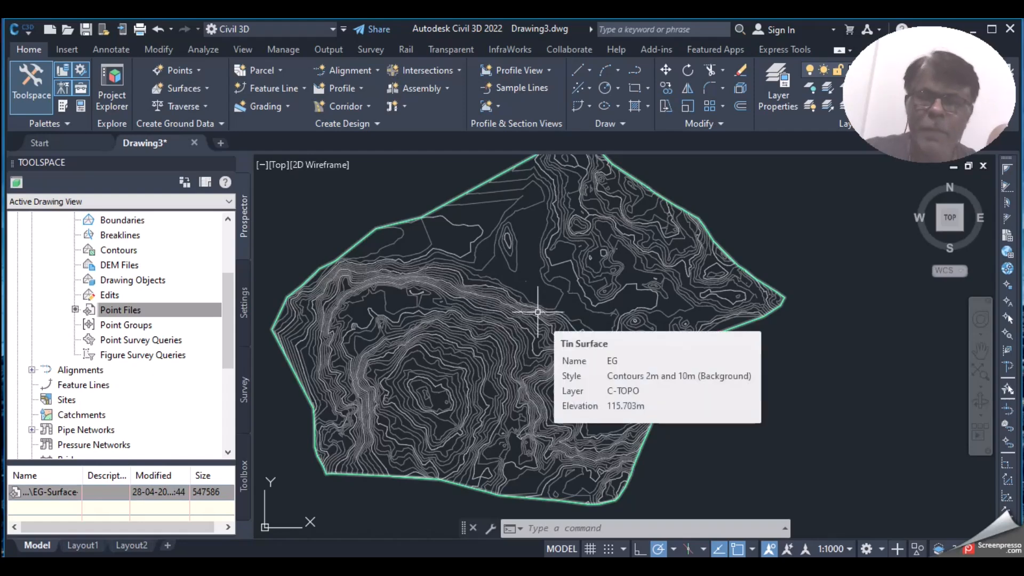
pyautogui.scroll(3, 496, 328)
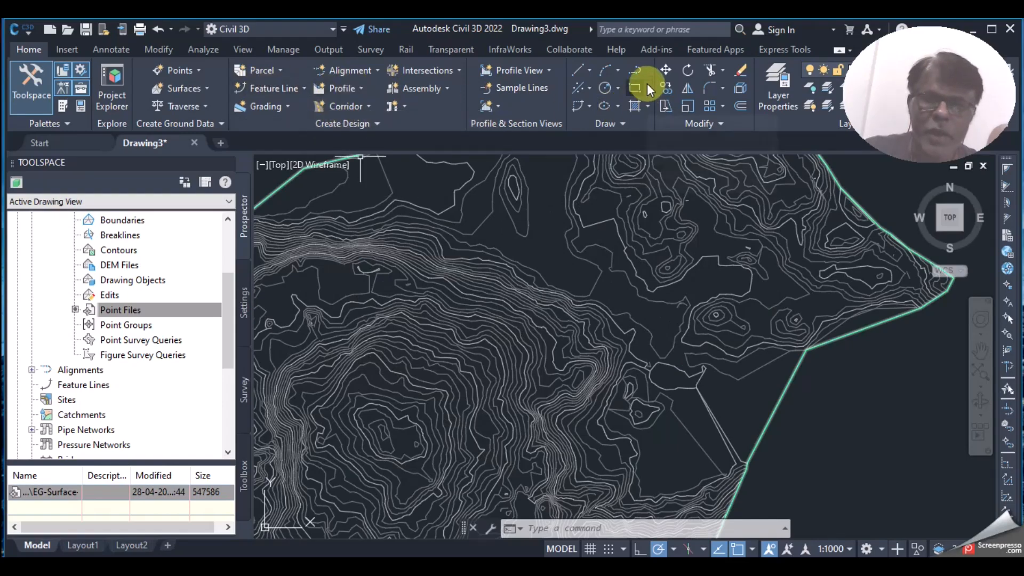
# Step: Draw a closed five-vertex polyline around the volume area over the EG contours
pyautogui.click(639, 72)
pyautogui.scroll(-3, 647, 222)
pyautogui.scroll(6, 502, 297)
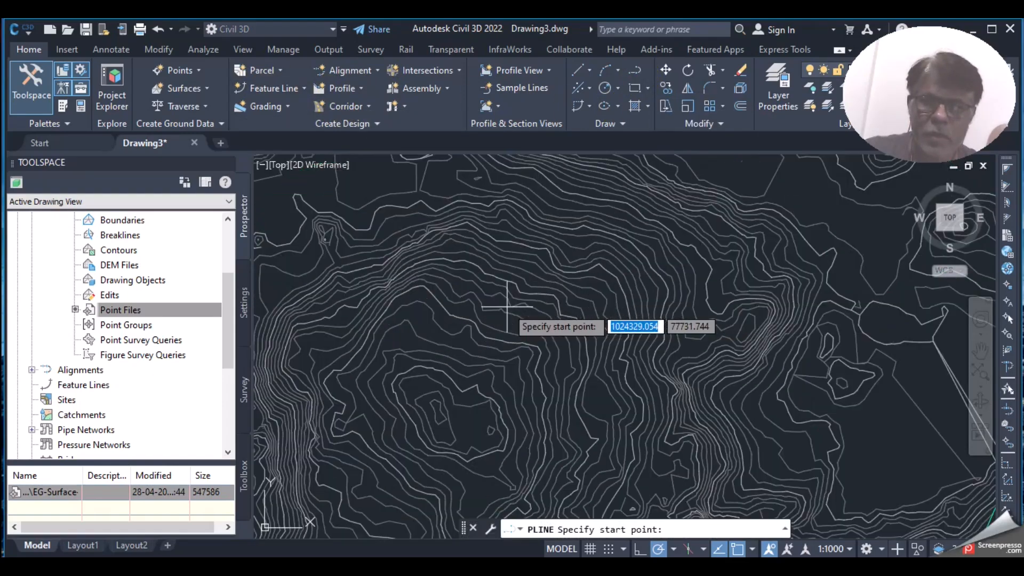
pyautogui.scroll(-5, 509, 316)
pyautogui.scroll(5, 429, 302)
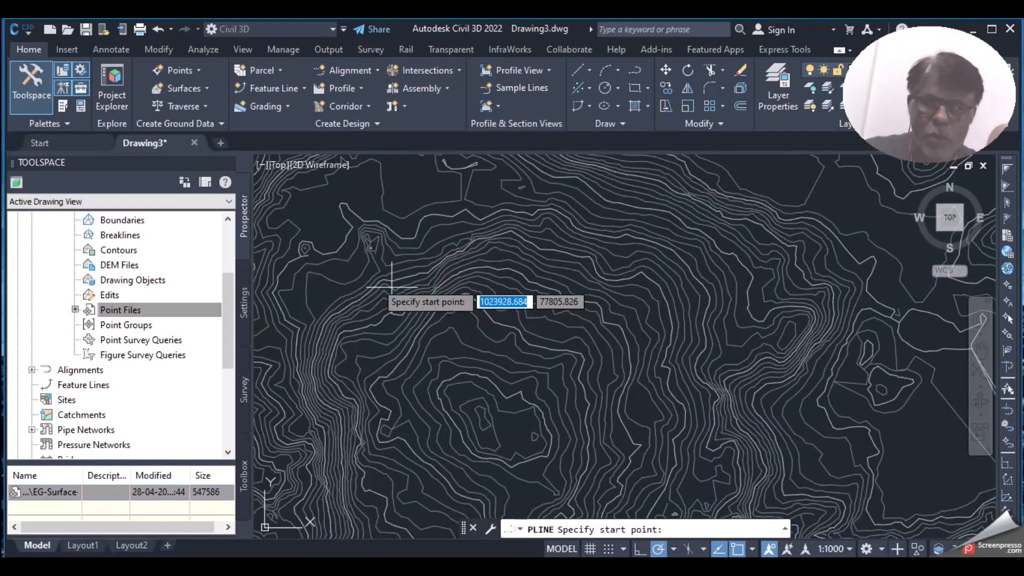
pyautogui.click(344, 216)
pyautogui.click(552, 231)
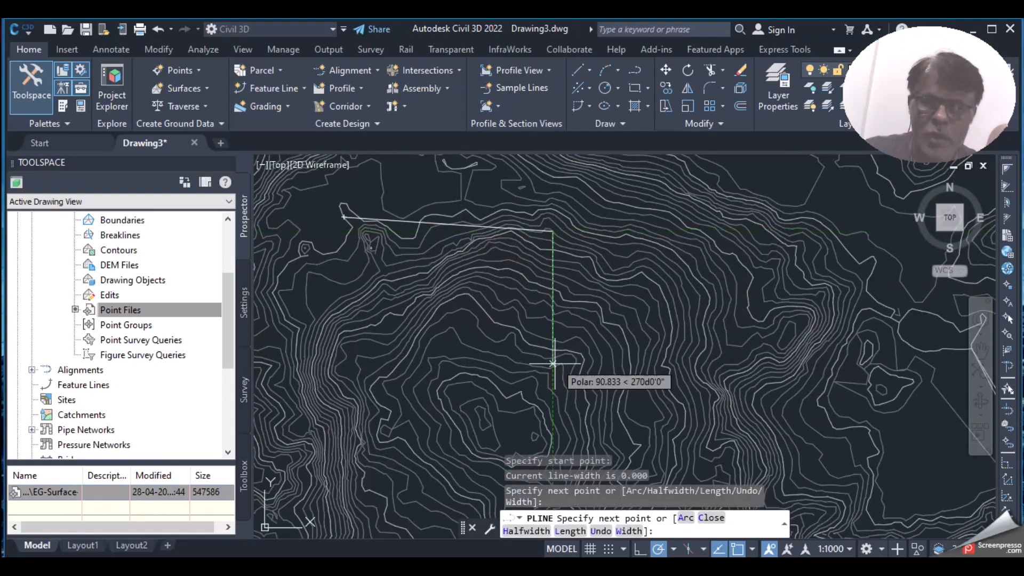
pyautogui.click(548, 388)
pyautogui.click(350, 413)
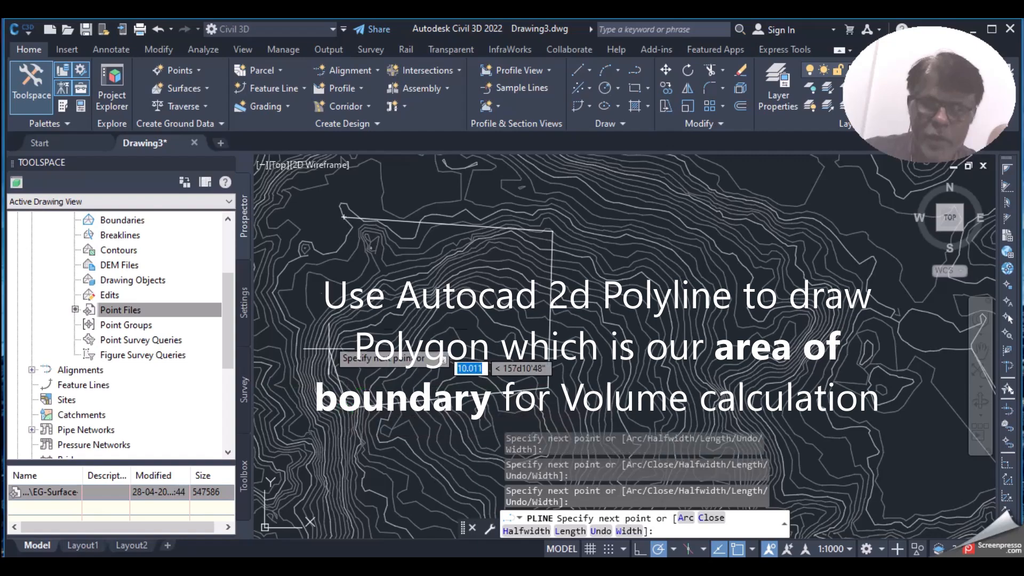
pyautogui.click(308, 298)
pyautogui.write('c')
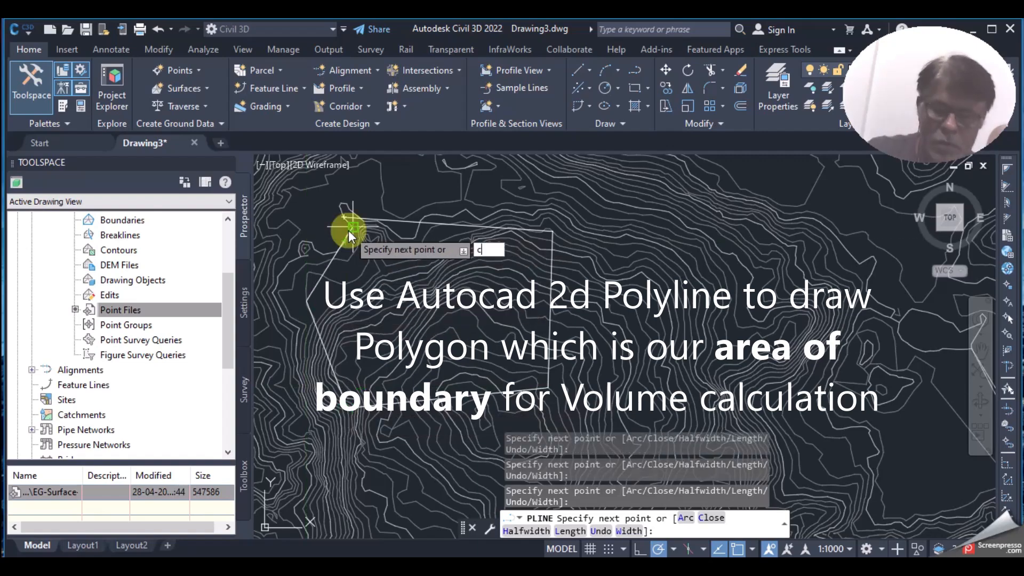
pyautogui.press('Return')
# Step: Select the closed polygon to check it, then clear the selection
pyautogui.scroll(-2, 480, 283)
pyautogui.scroll(3, 521, 251)
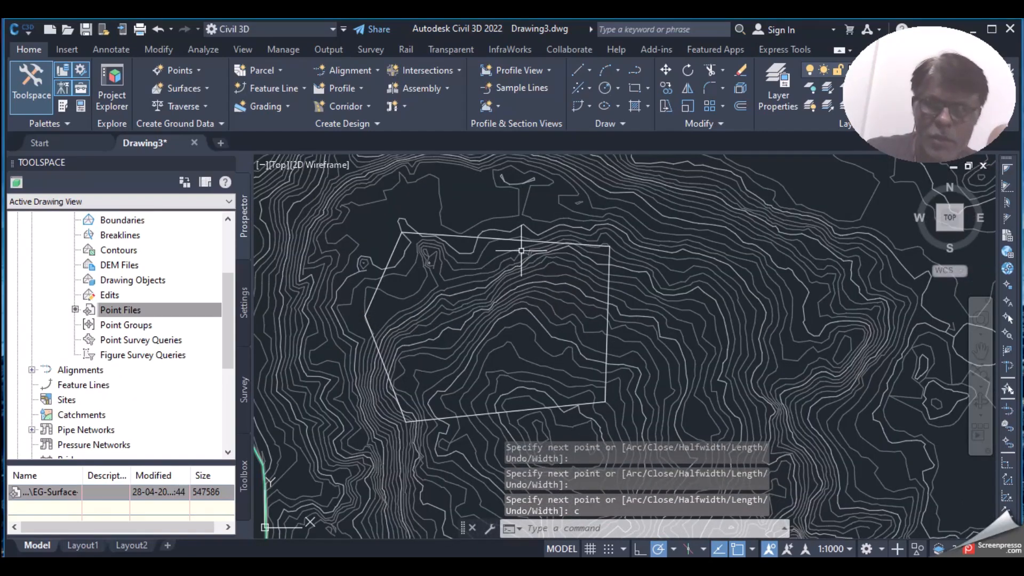
pyautogui.click(528, 239)
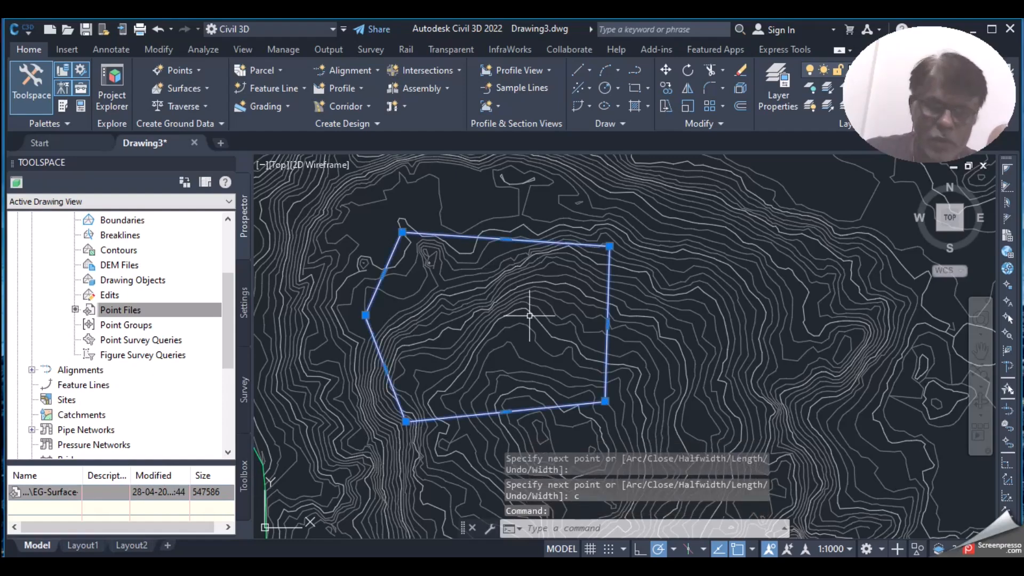
pyautogui.press('Escape')
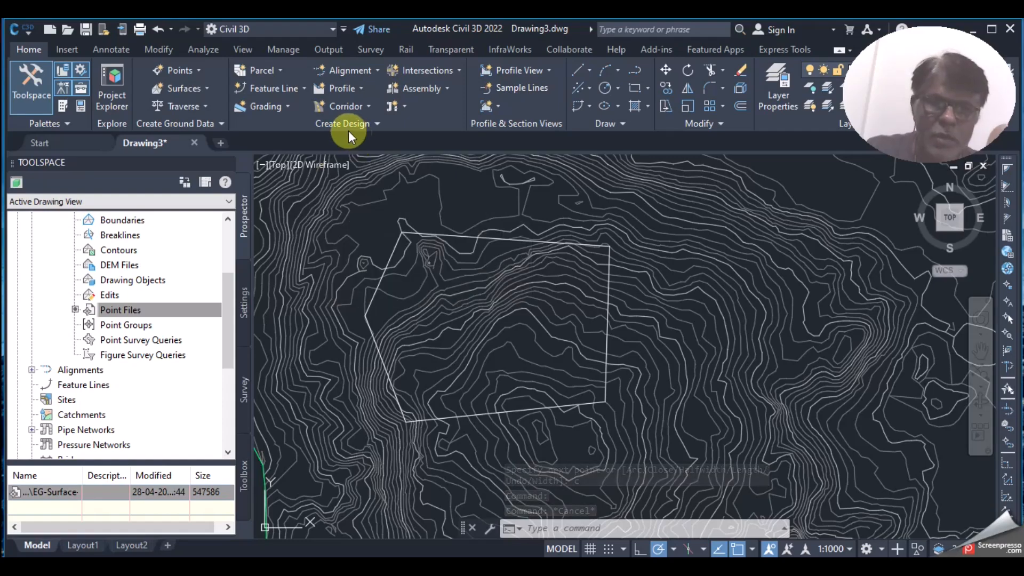
# Step: Convert the boundary polyline into feature line FG in Site 1 on layer C-TOPO-FEAT
pyautogui.click(304, 89)
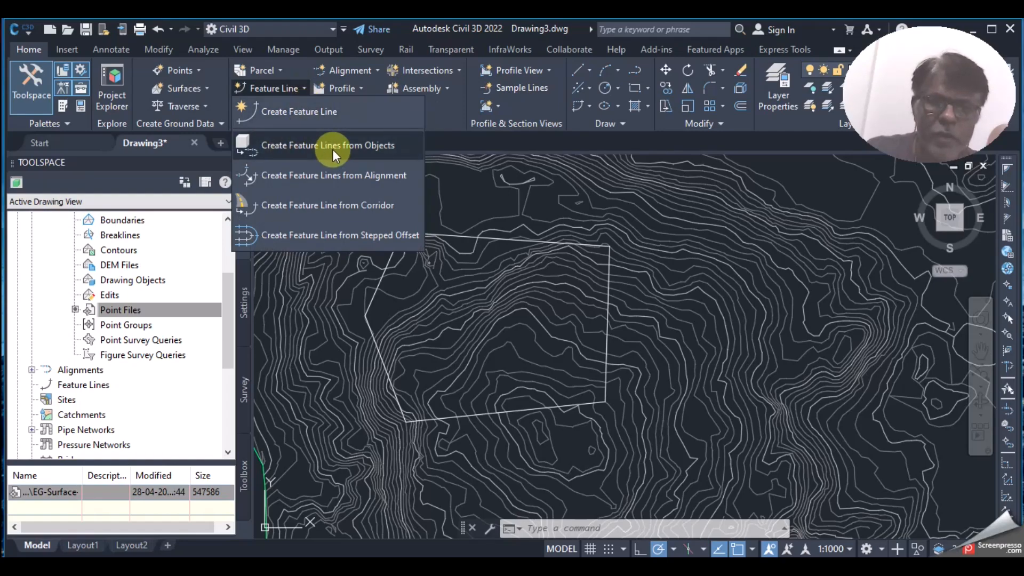
pyautogui.click(365, 147)
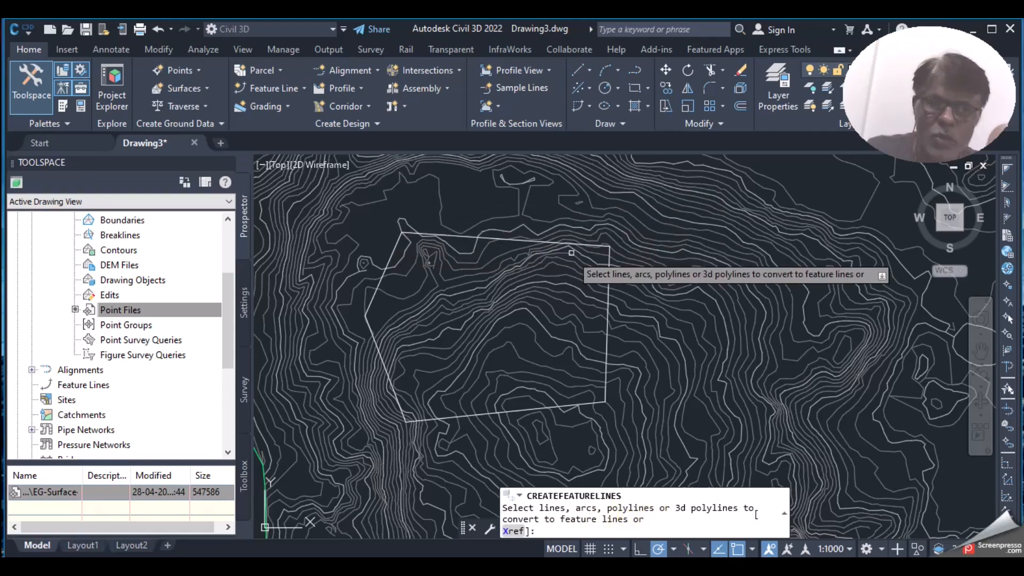
pyautogui.click(523, 240)
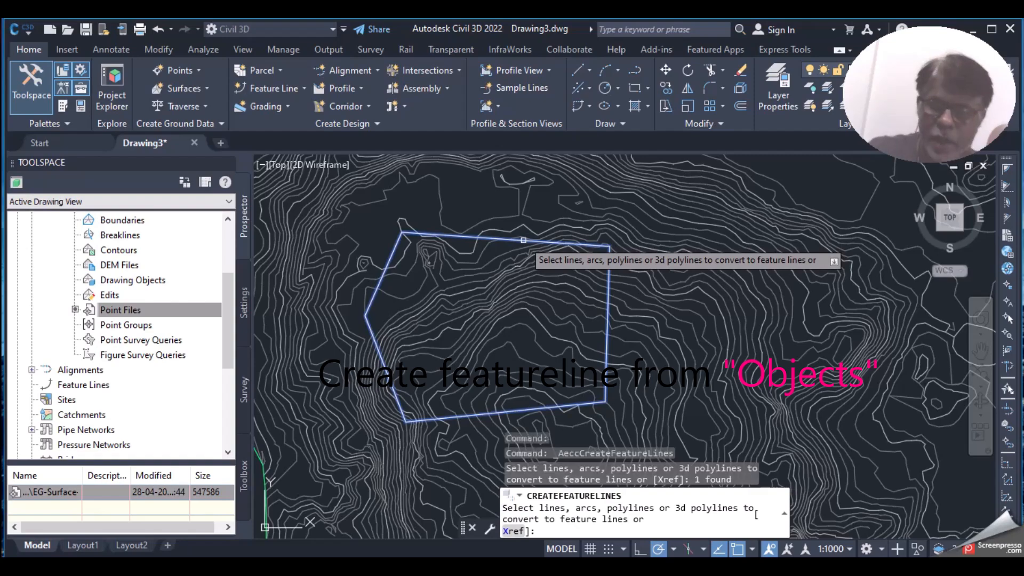
pyautogui.press('Return')
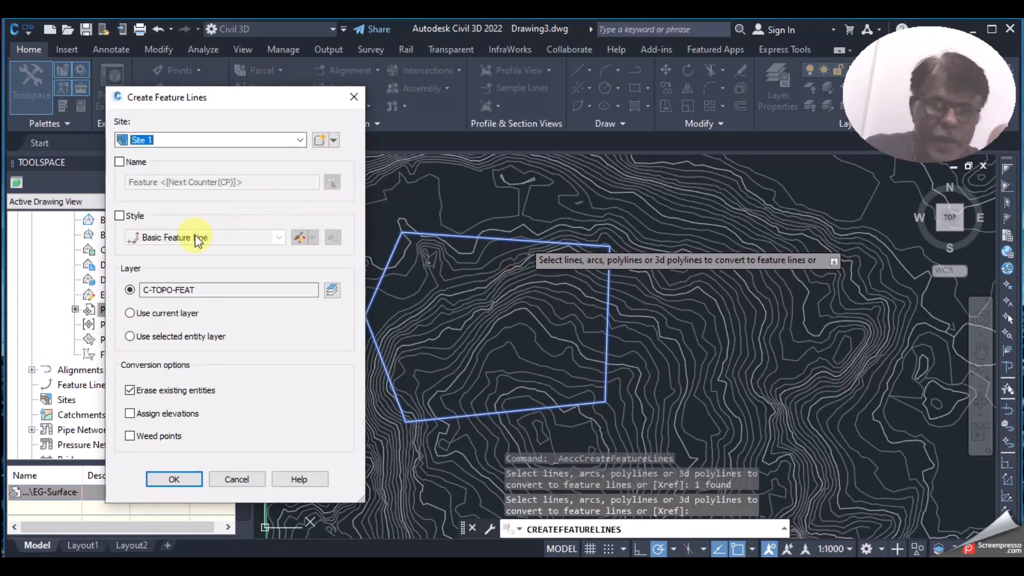
pyautogui.moveTo(155, 98); pyautogui.dragTo(113, 93)
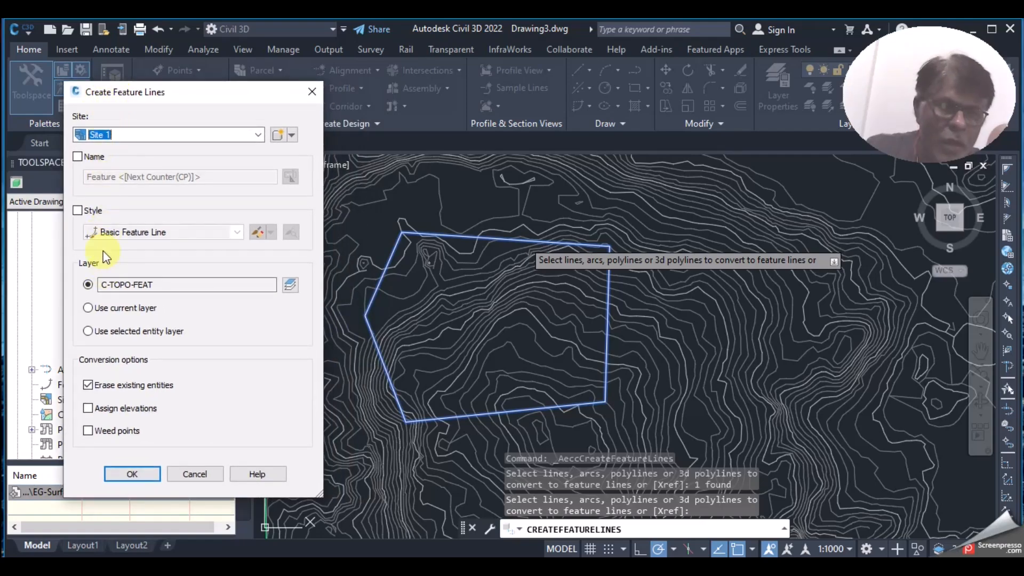
pyautogui.click(79, 157)
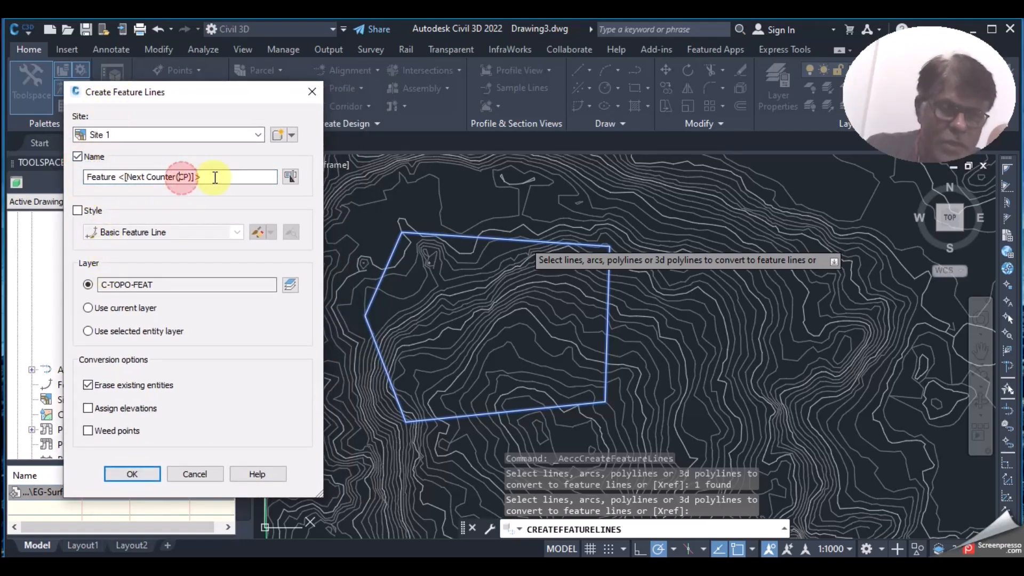
pyautogui.moveTo(212, 176); pyautogui.dragTo(5, 176)
pyautogui.write('FG')
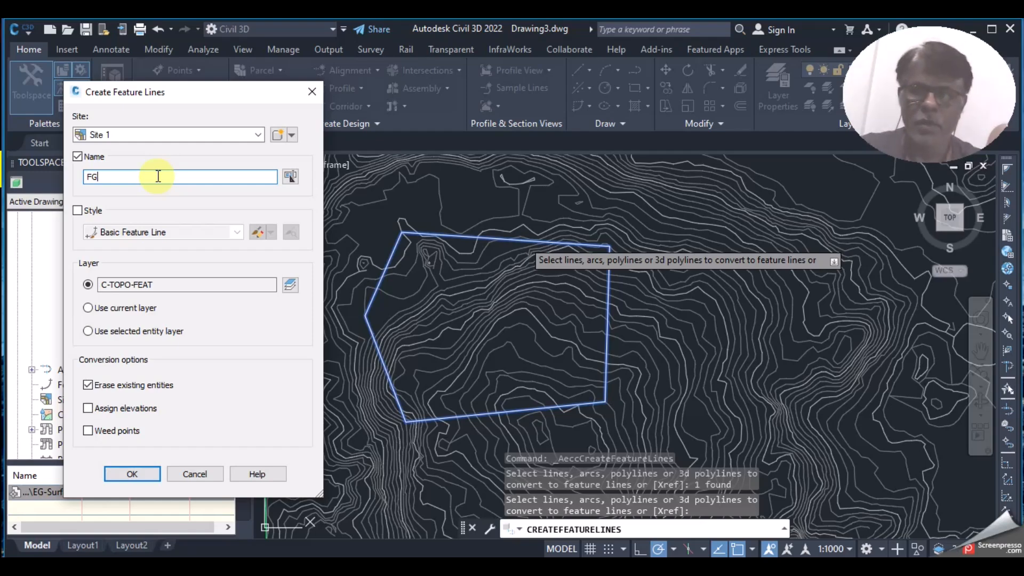
pyautogui.click(137, 476)
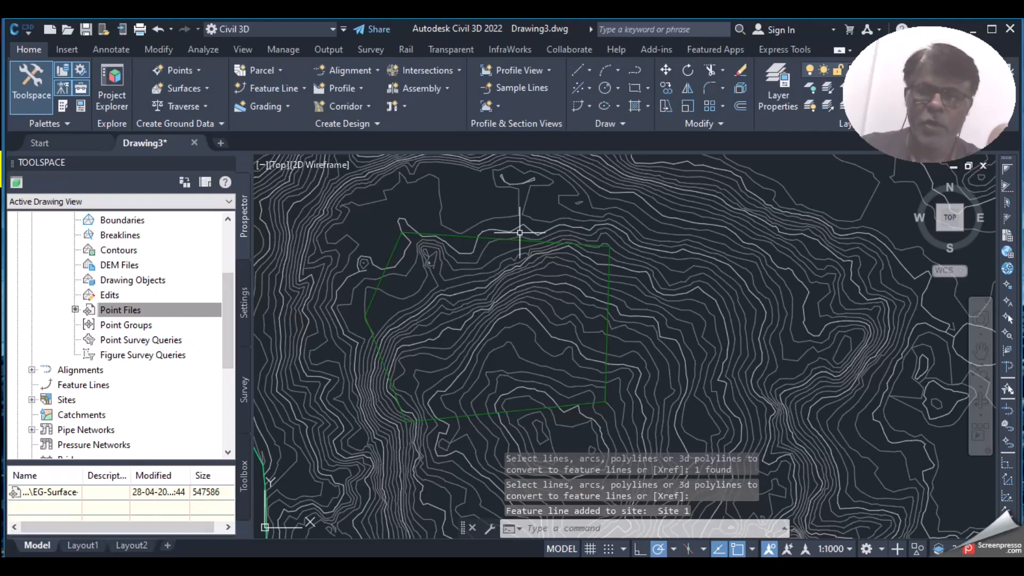
# Step: Select the FG feature line and open its Elevation Editor showing six stations at 140.000m
pyautogui.moveTo(522, 240)
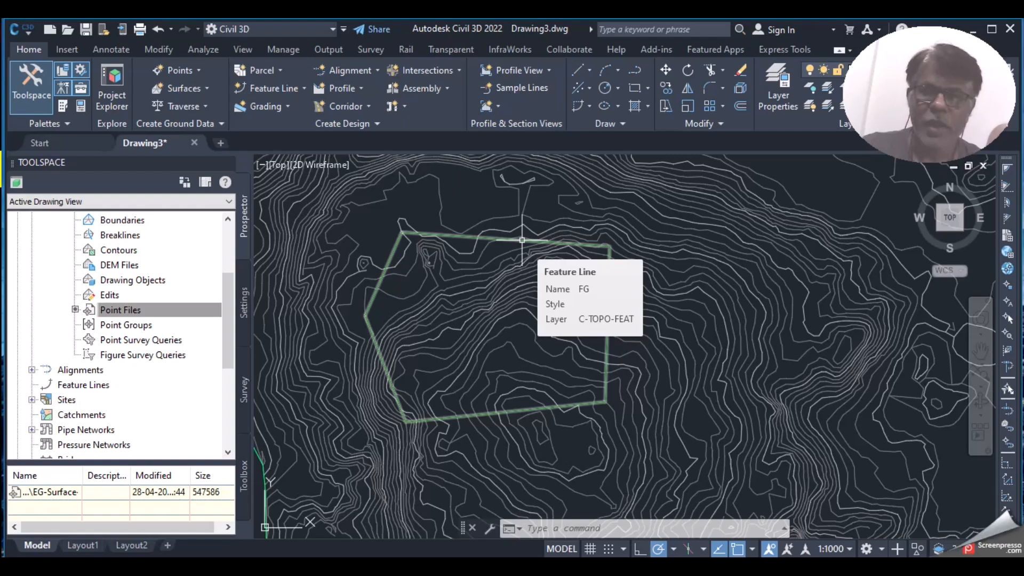
pyautogui.click(522, 239)
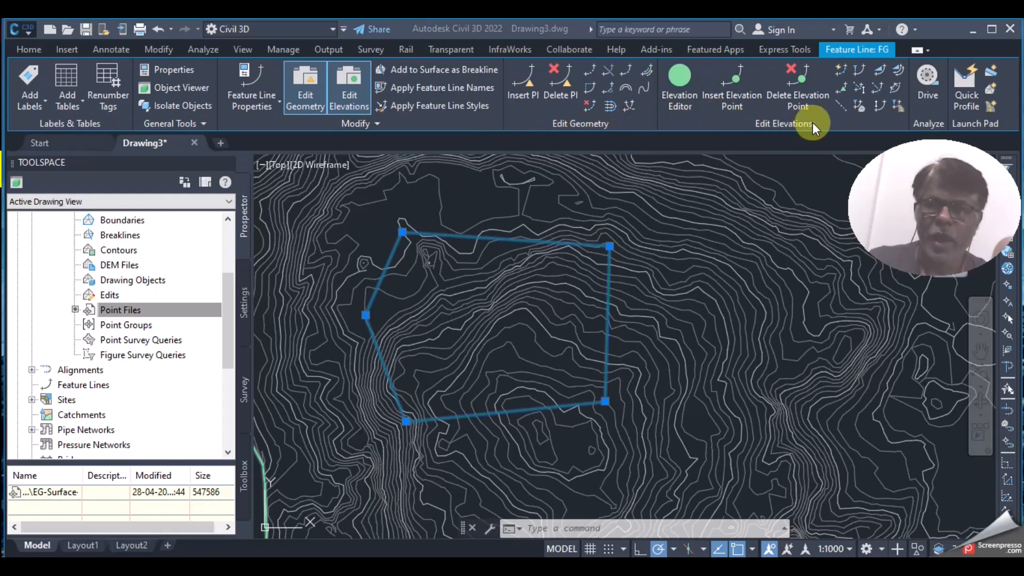
pyautogui.click(681, 110)
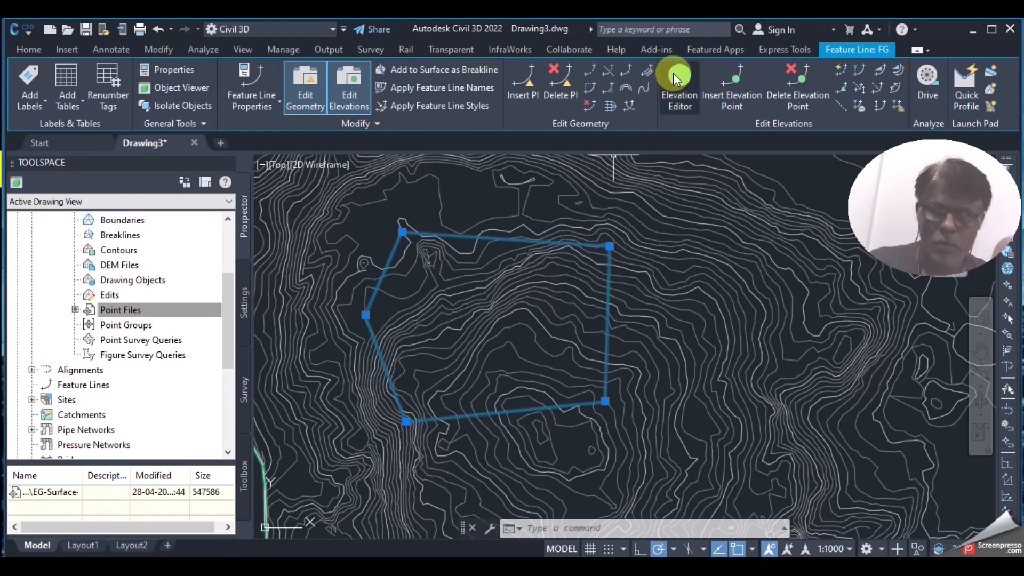
pyautogui.click(677, 78)
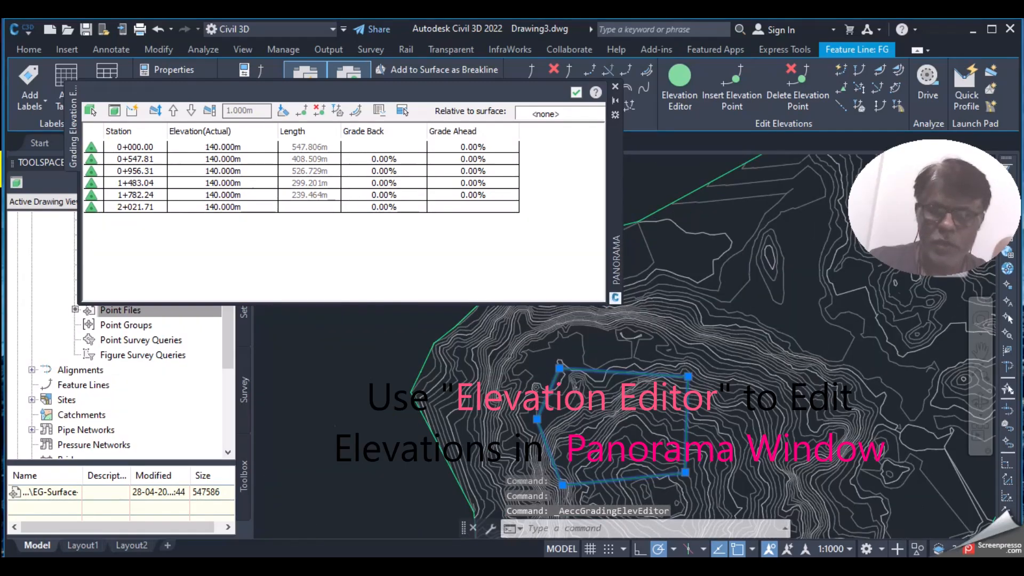
pyautogui.scroll(3, 576, 403)
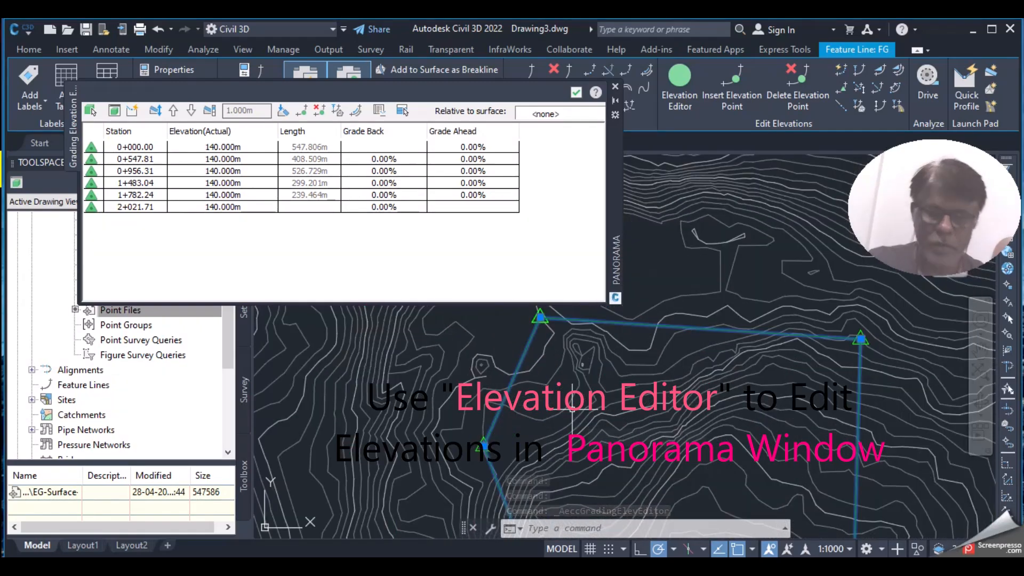
pyautogui.press('Escape')
pyautogui.scroll(-4, 552, 399)
pyautogui.scroll(4, 487, 352)
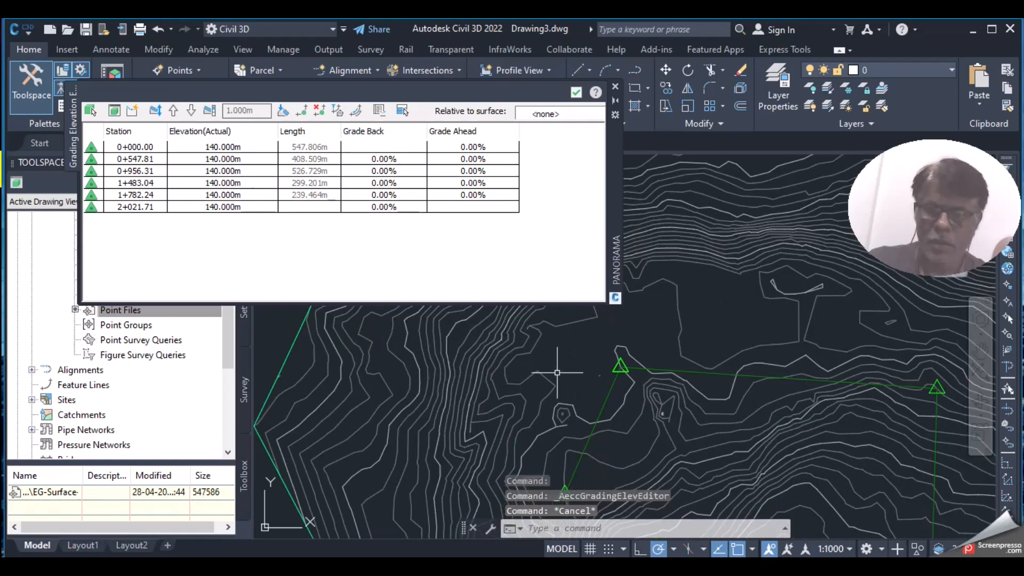
pyautogui.moveTo(921, 219); pyautogui.dragTo(922, 123)
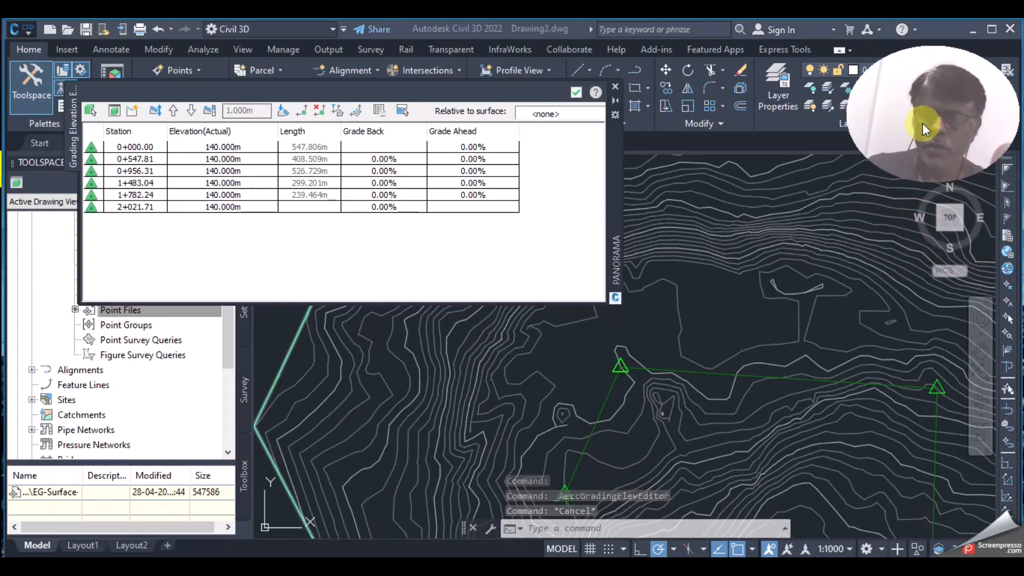
pyautogui.scroll(-3, 696, 299)
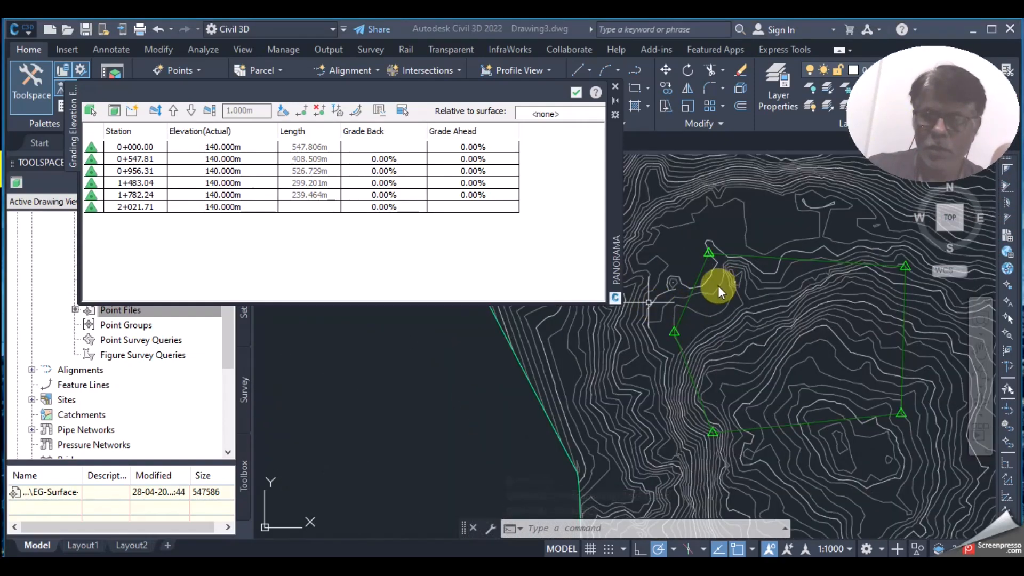
pyautogui.click(136, 148)
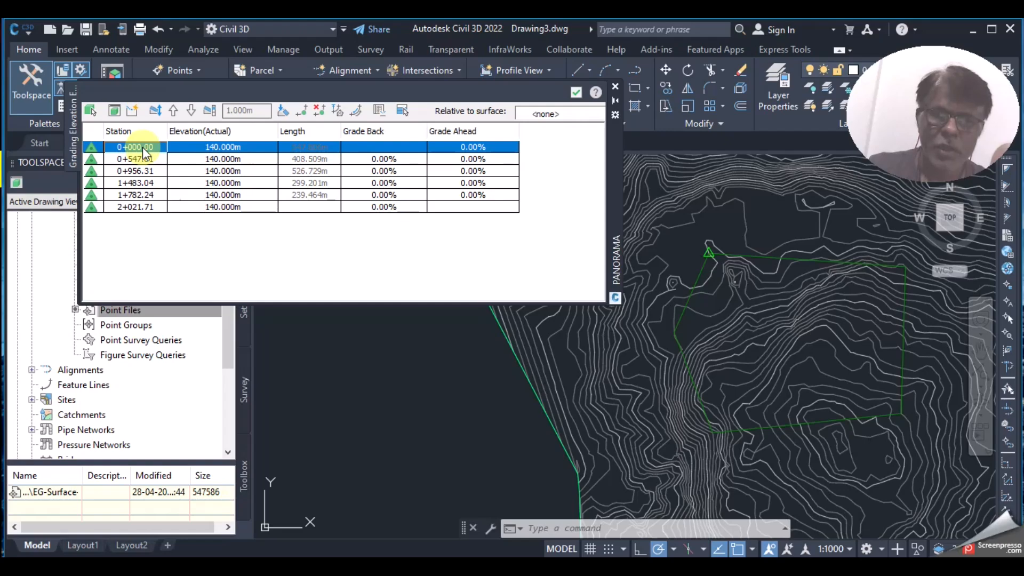
pyautogui.scroll(5, 722, 245)
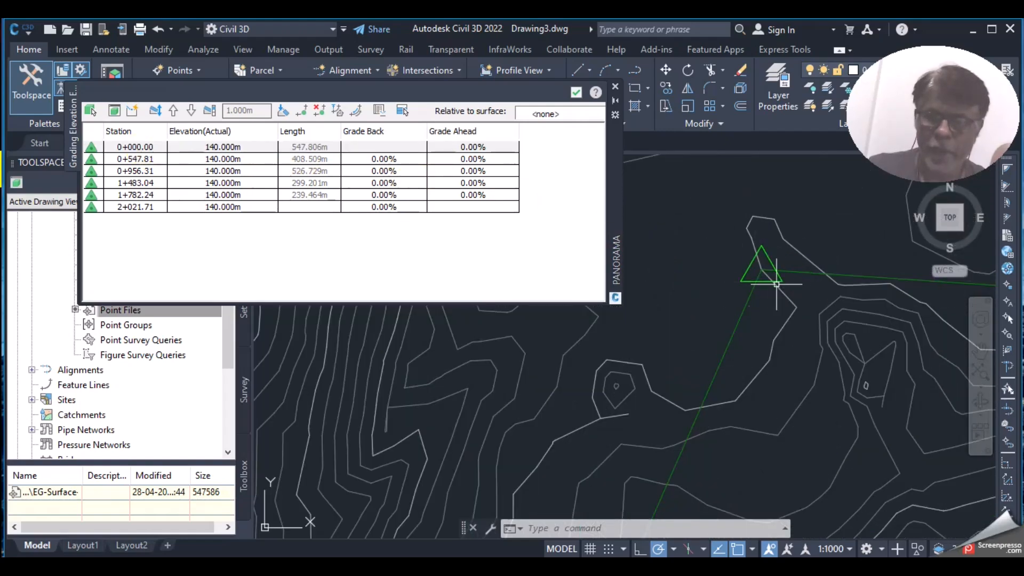
pyautogui.scroll(-5, 783, 284)
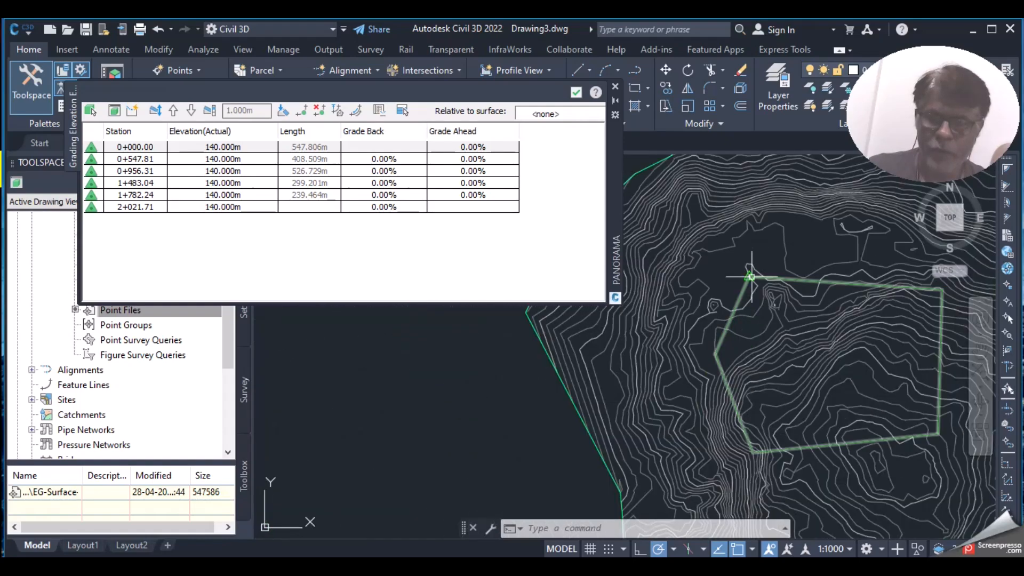
pyautogui.scroll(6, 749, 275)
pyautogui.click(121, 164)
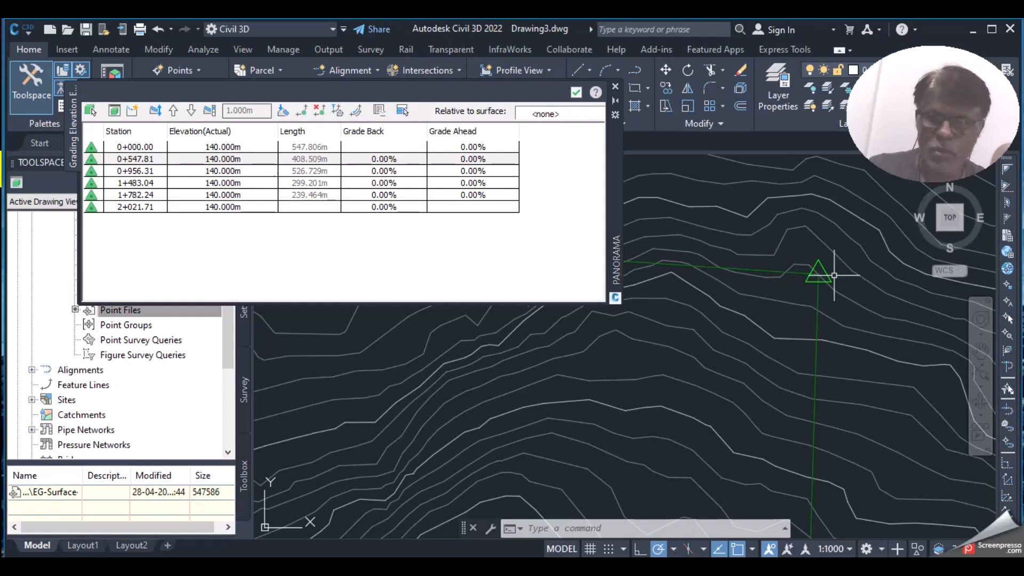
pyautogui.scroll(-4, 818, 275)
pyautogui.scroll(5, 823, 403)
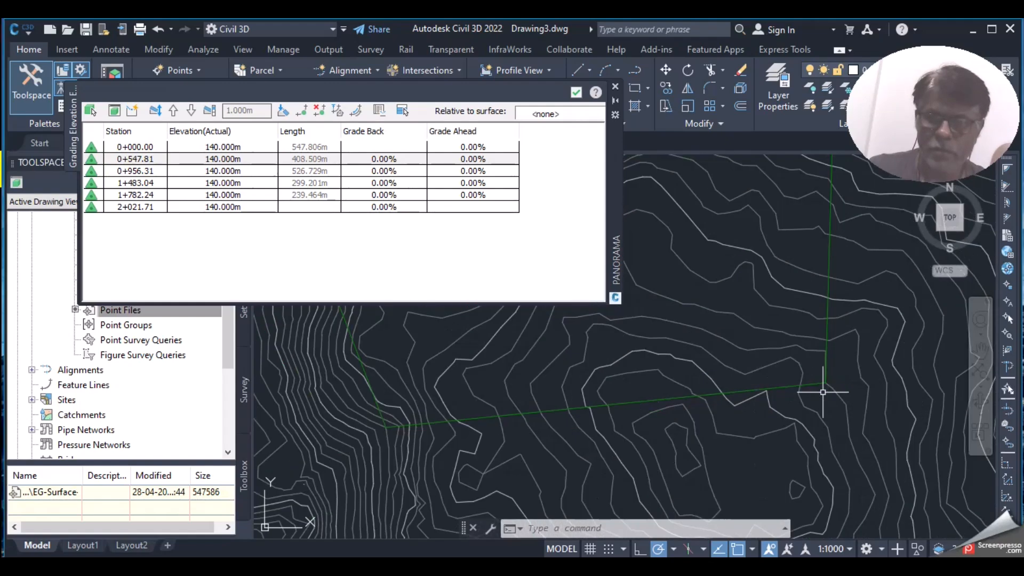
pyautogui.click(133, 159)
pyautogui.click(134, 170)
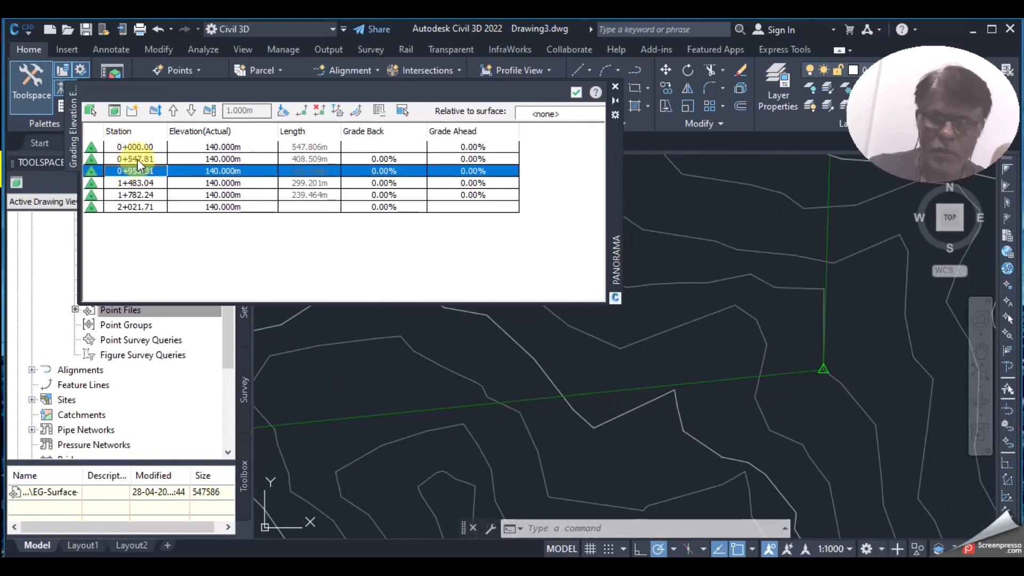
pyautogui.scroll(3, 832, 370)
pyautogui.scroll(-4, 831, 370)
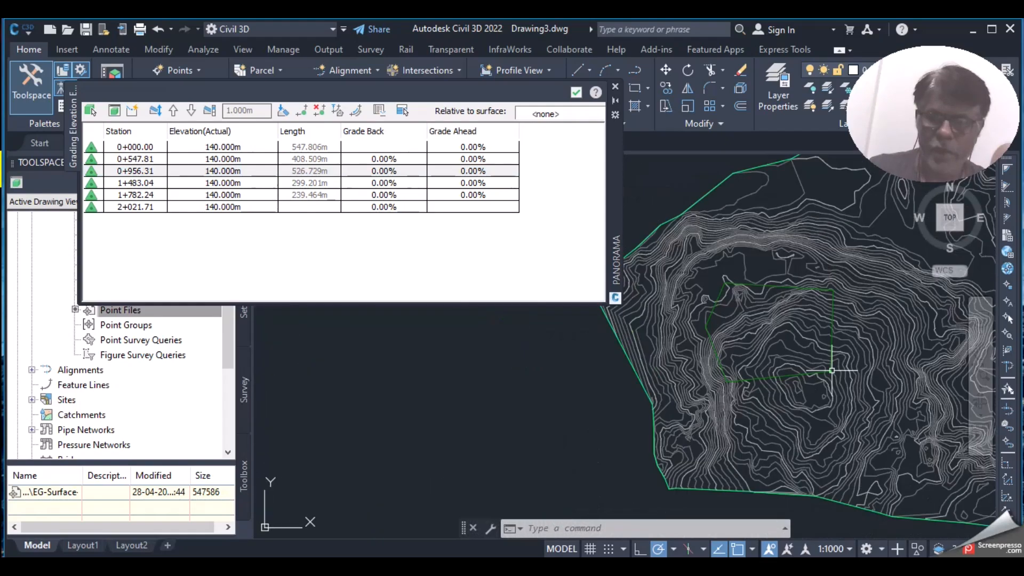
pyautogui.click(135, 206)
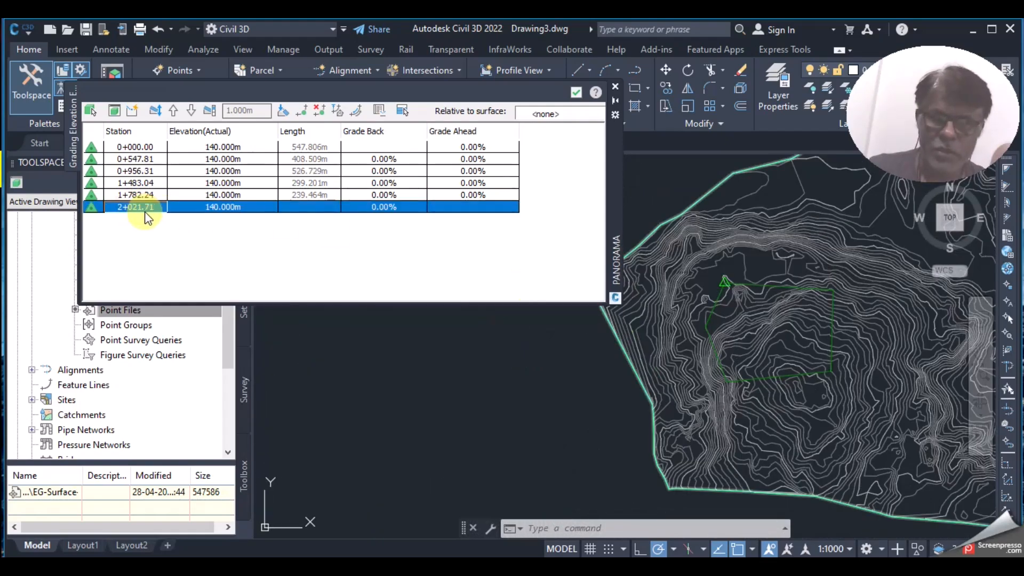
pyautogui.scroll(5, 699, 298)
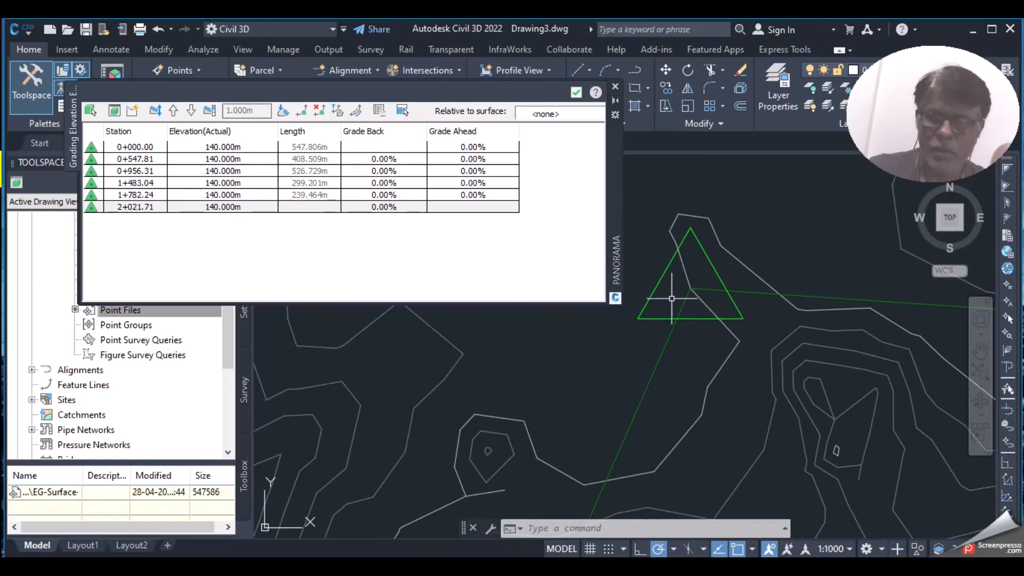
pyautogui.scroll(-4, 688, 296)
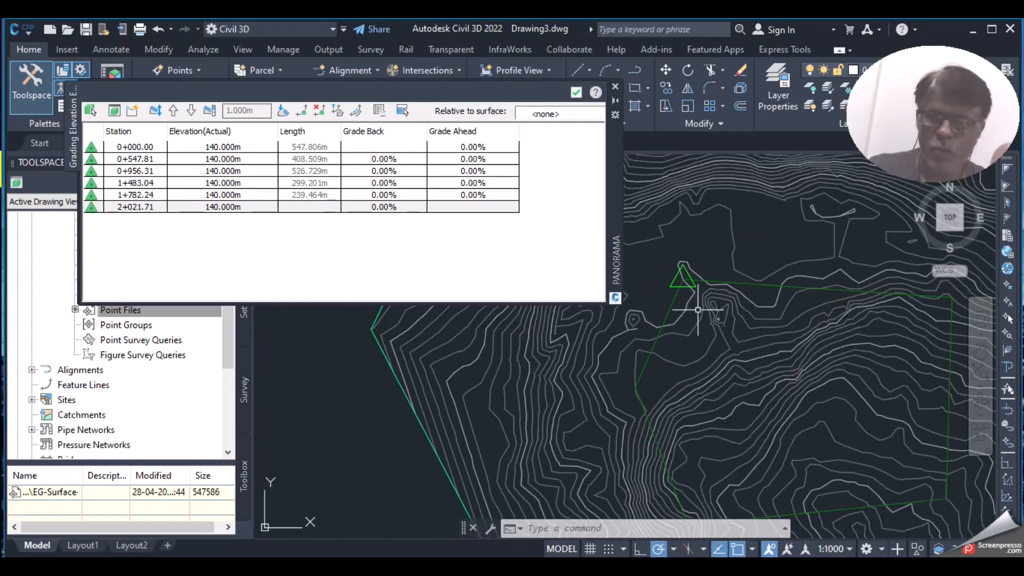
pyautogui.scroll(-2, 686, 273)
pyautogui.scroll(2, 672, 278)
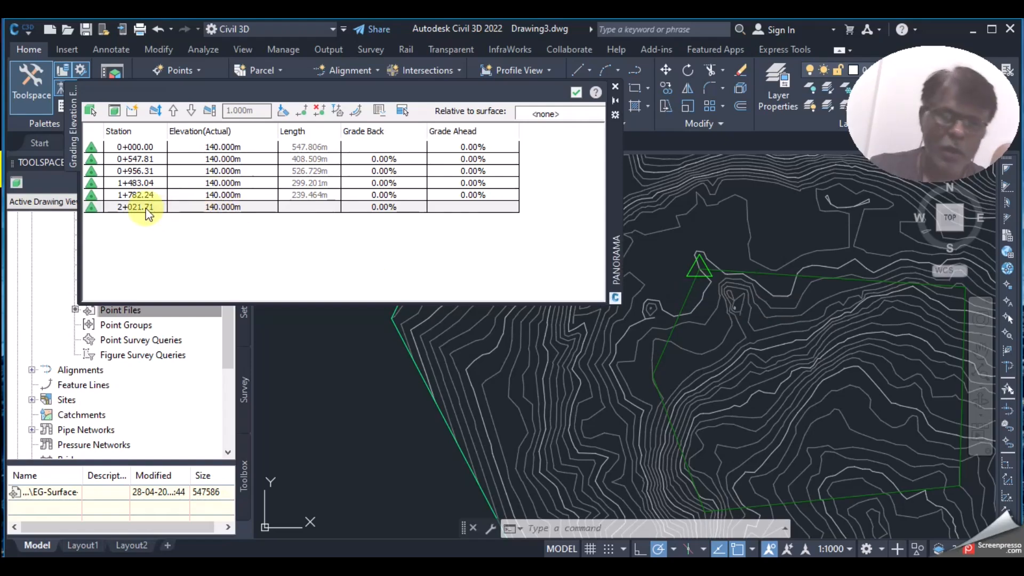
pyautogui.scroll(-2, 692, 258)
pyautogui.scroll(1, 697, 263)
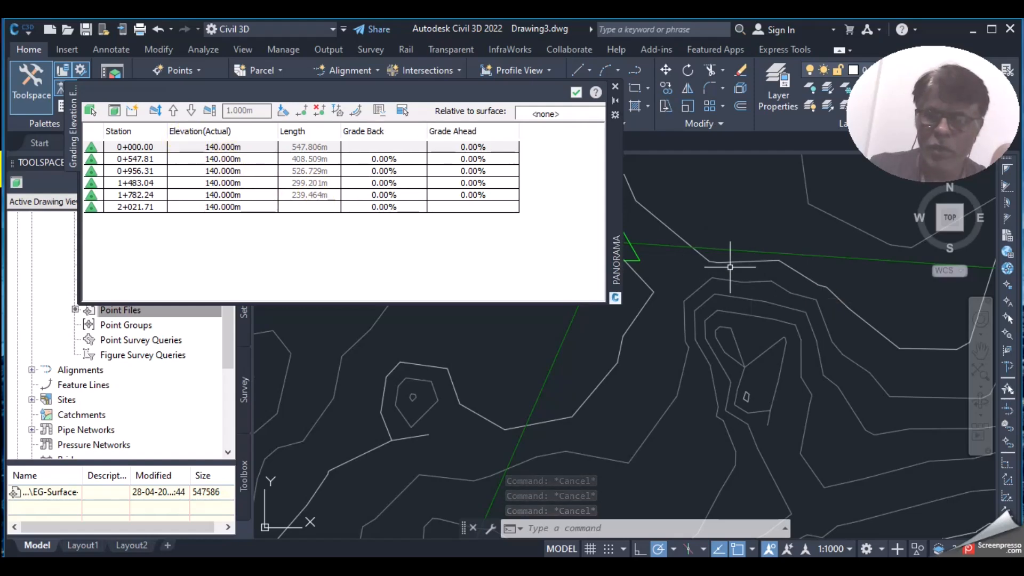
pyautogui.moveTo(730, 266)
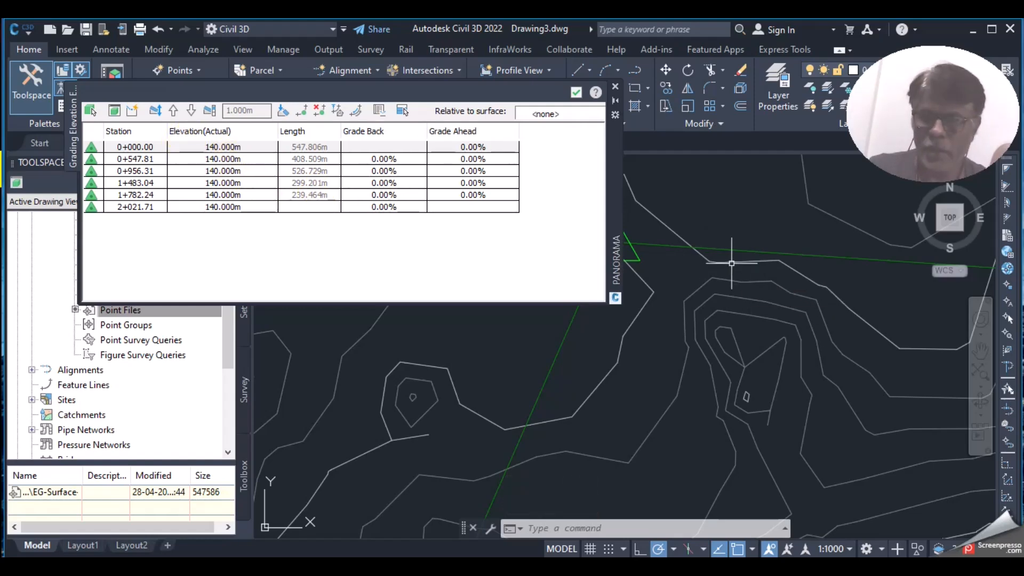
pyautogui.scroll(-5, 732, 286)
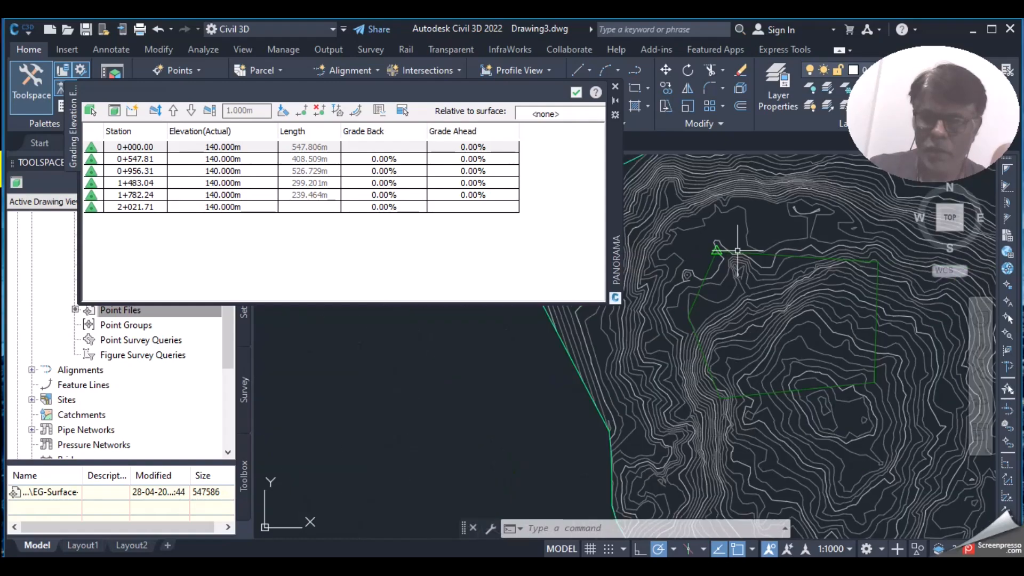
pyautogui.scroll(2, 736, 256)
pyautogui.scroll(4, 804, 263)
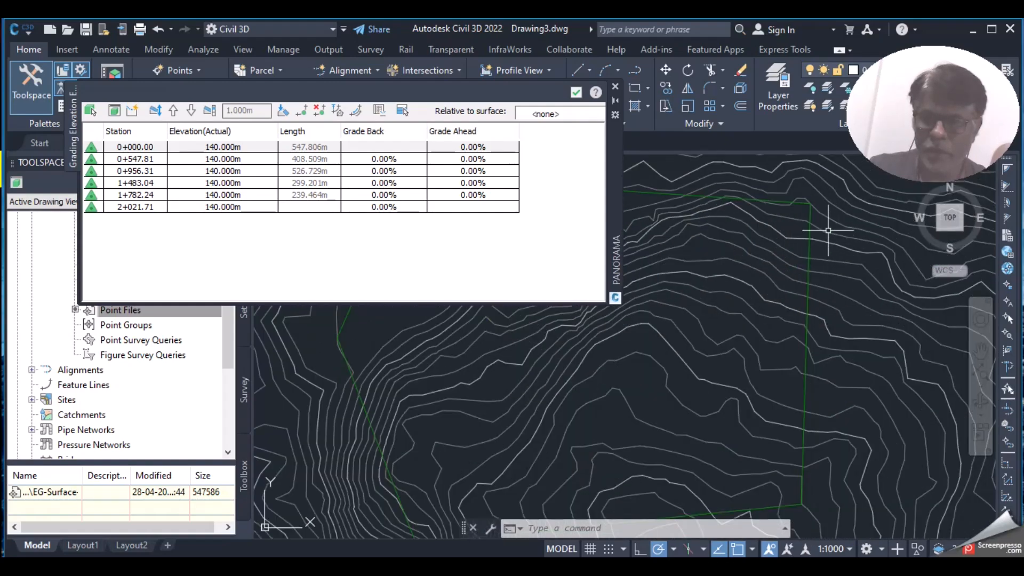
pyautogui.scroll(3, 810, 229)
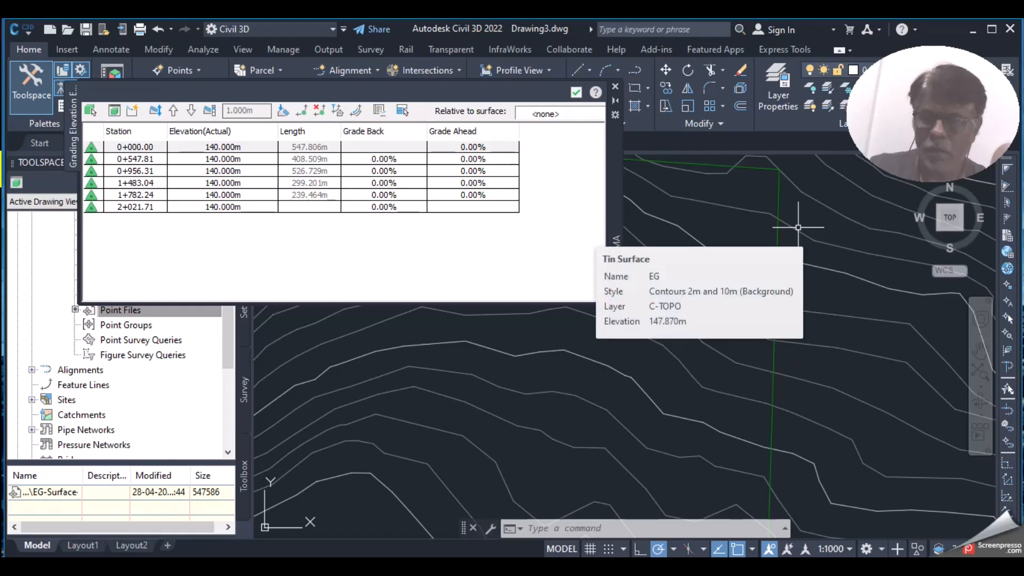
pyautogui.scroll(-3, 797, 227)
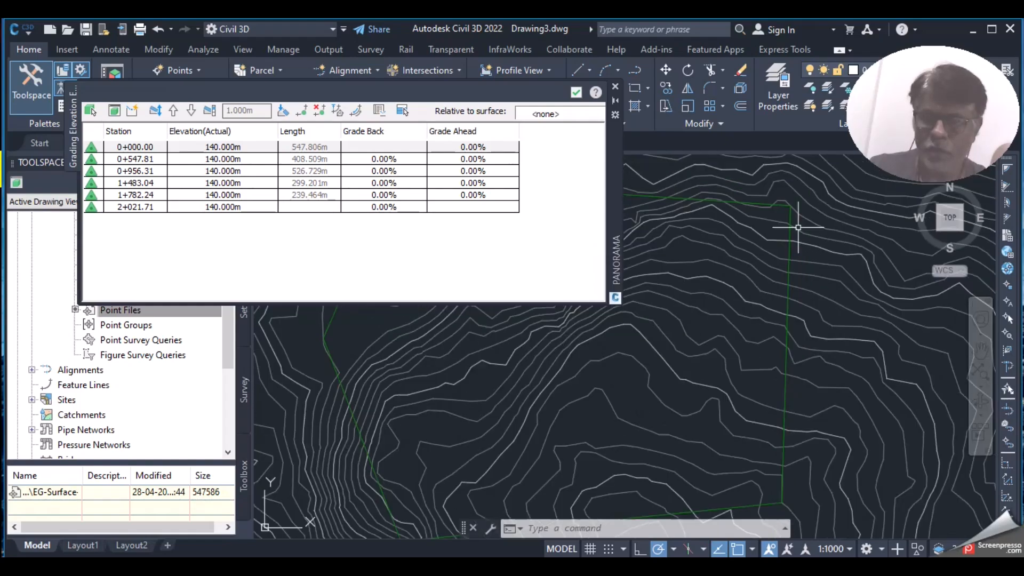
pyautogui.scroll(6, 795, 336)
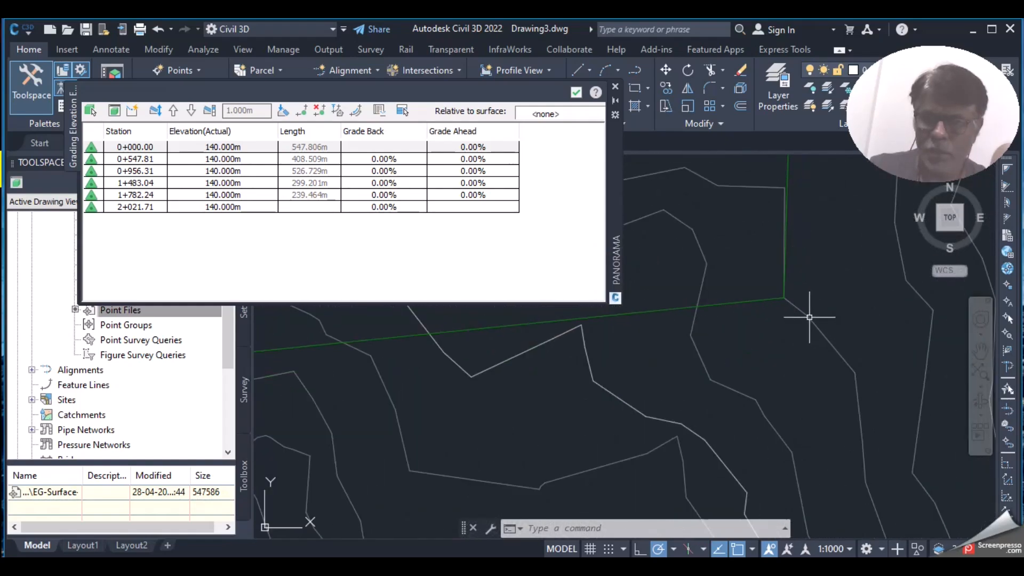
pyautogui.moveTo(809, 317)
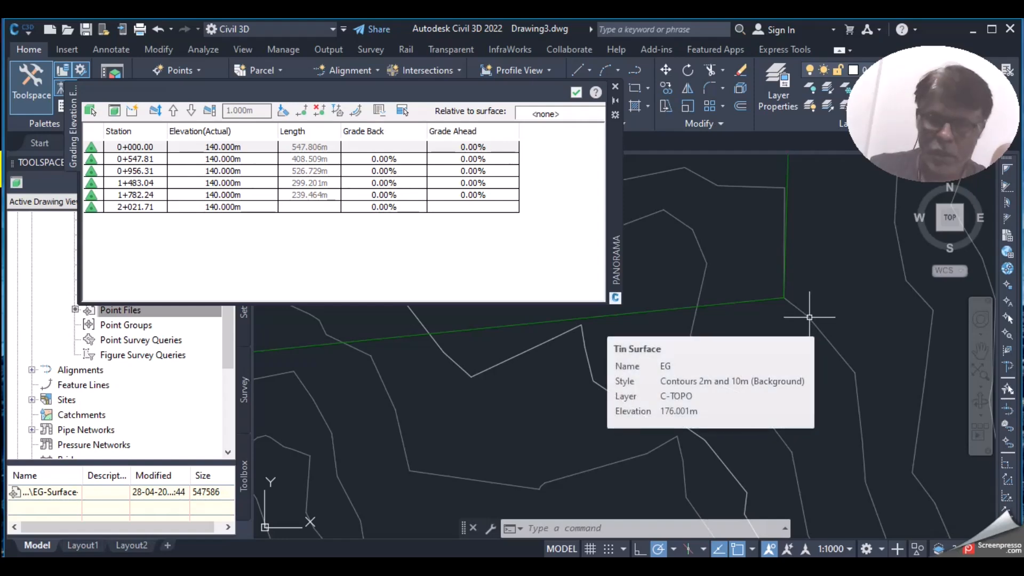
pyautogui.scroll(-3, 864, 345)
pyautogui.scroll(4, 627, 367)
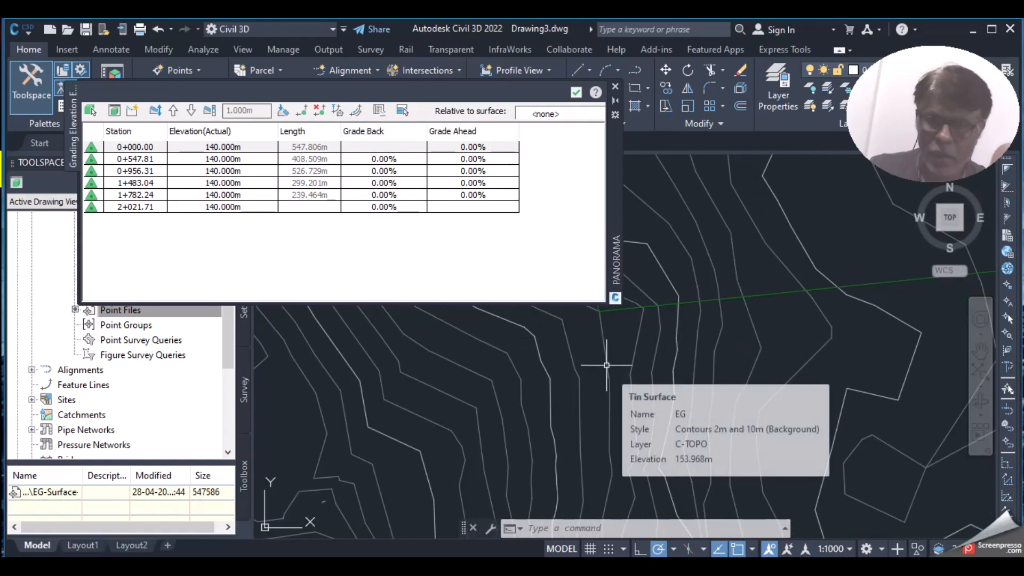
pyautogui.scroll(-3, 647, 425)
pyautogui.scroll(-3, 647, 425)
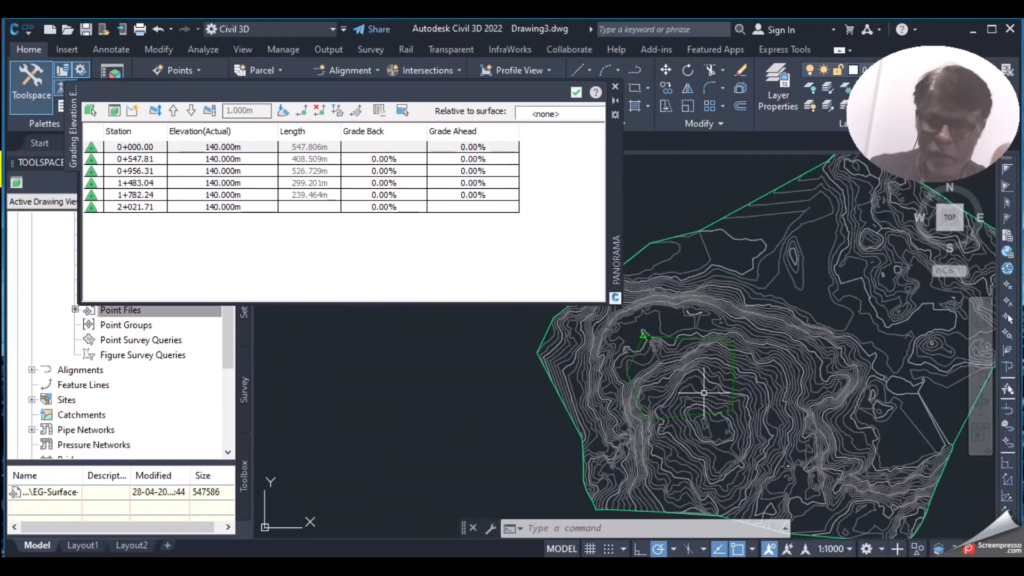
pyautogui.click(240, 147)
# Step: Set the FG feature line vertex elevations to 120, 140, 160, 180 and 120 m
pyautogui.write('120')
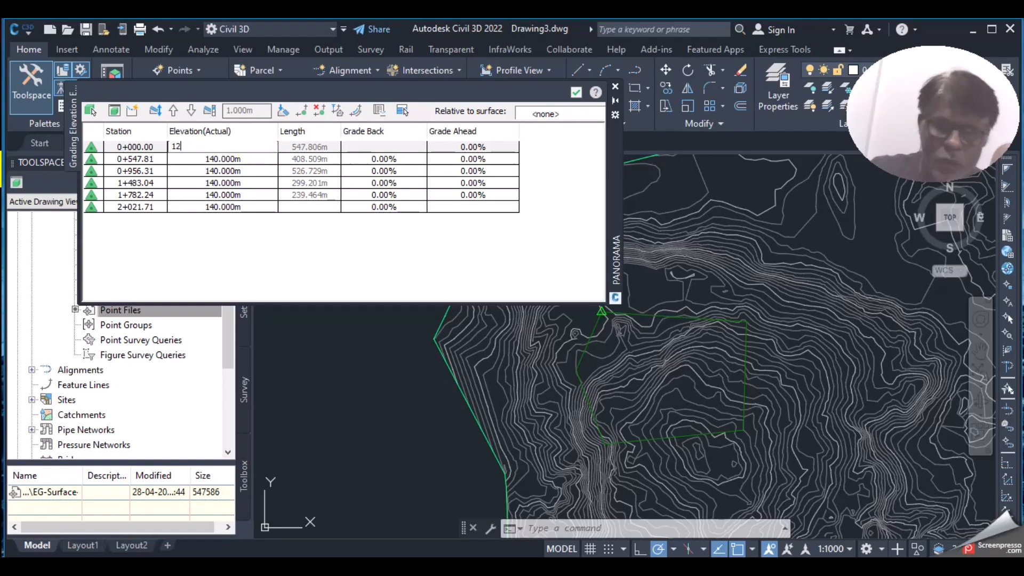
pyautogui.click(260, 160)
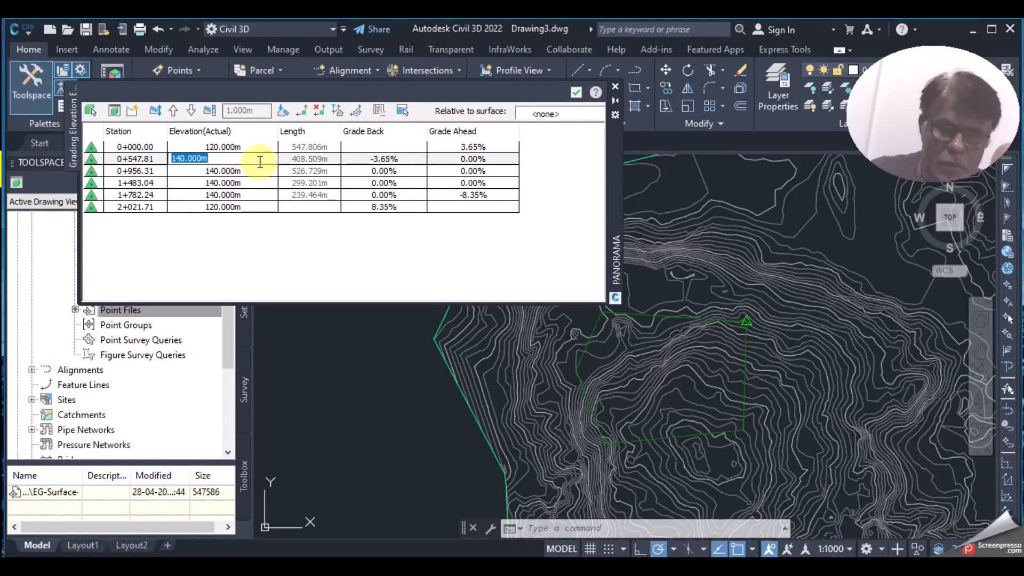
pyautogui.write('140')
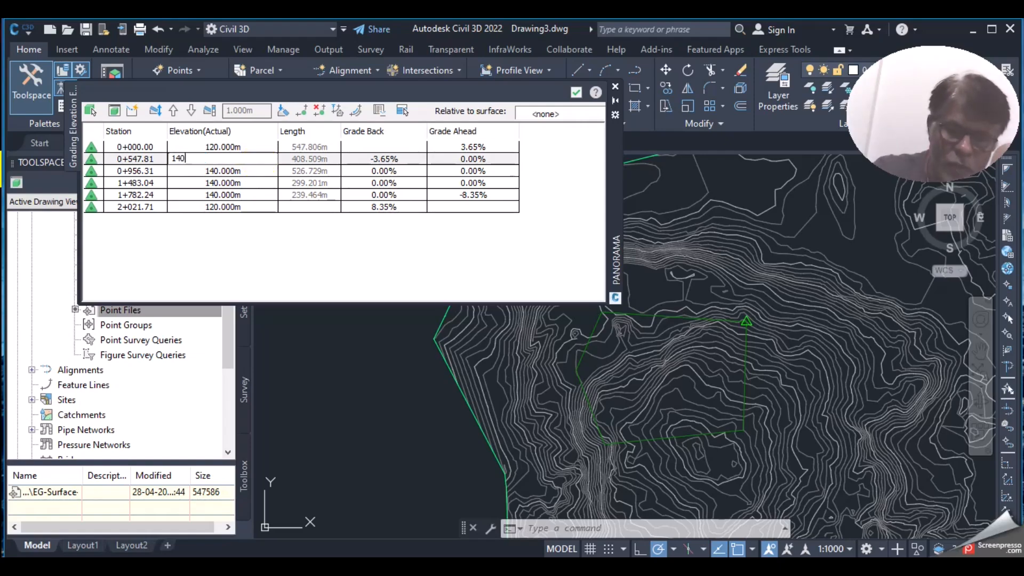
pyautogui.click(255, 174)
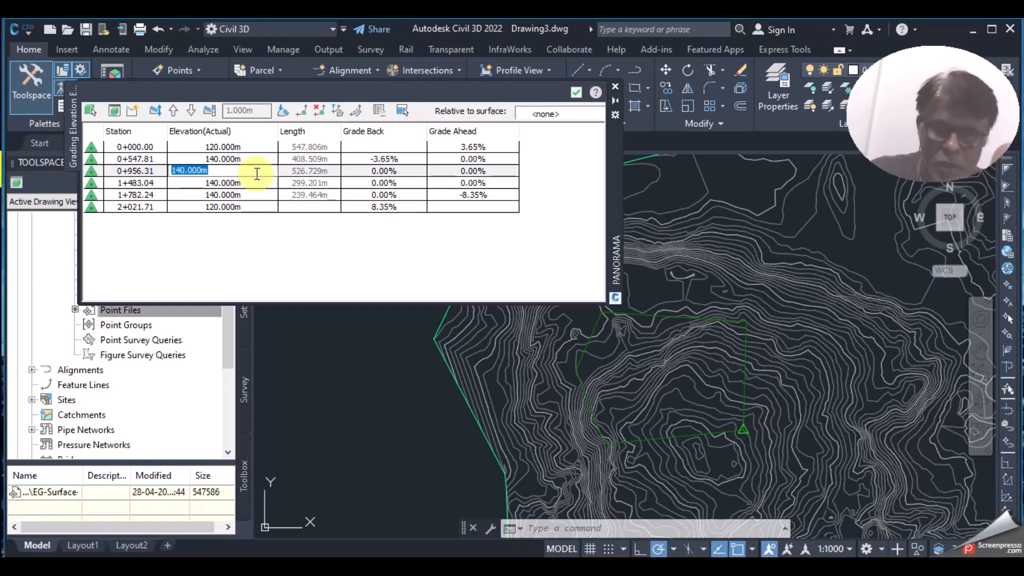
pyautogui.write('16')
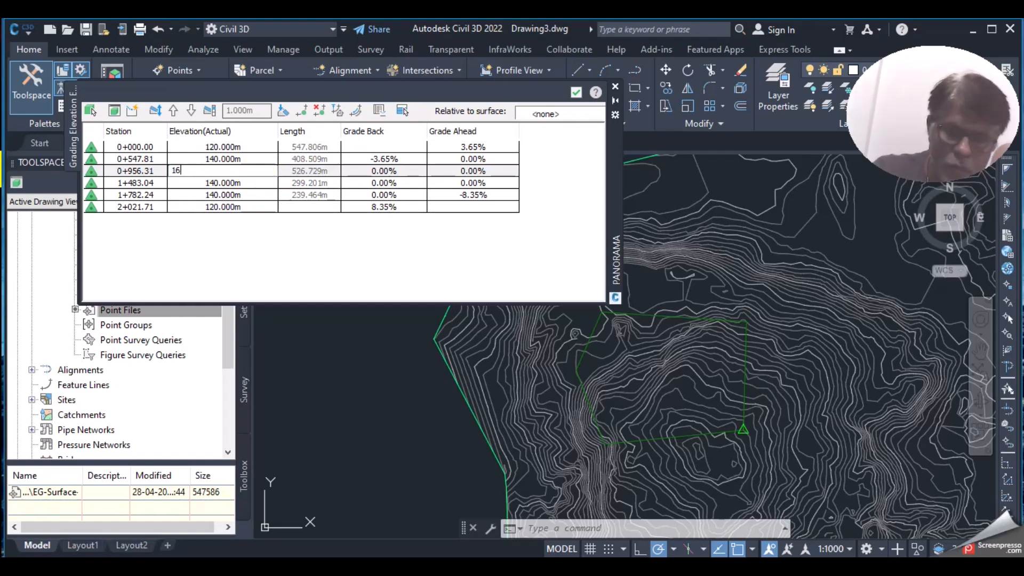
pyautogui.write('0')
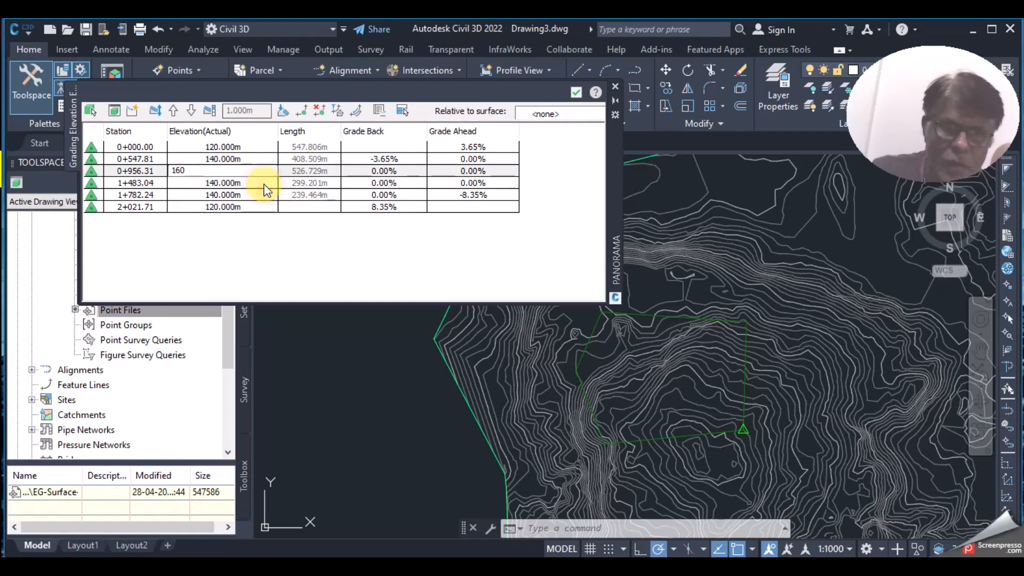
pyautogui.click(264, 183)
pyautogui.write('180')
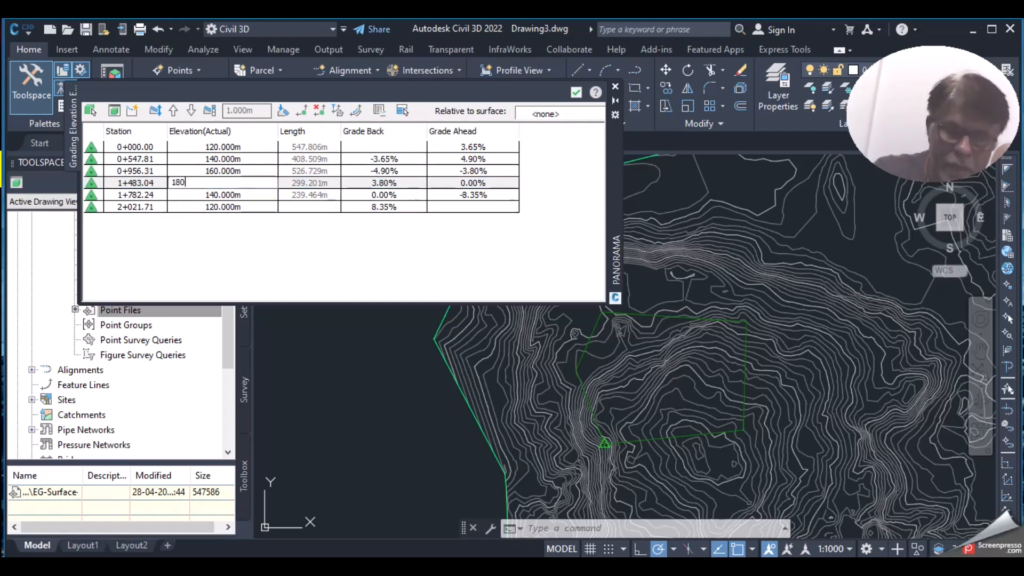
pyautogui.click(281, 185)
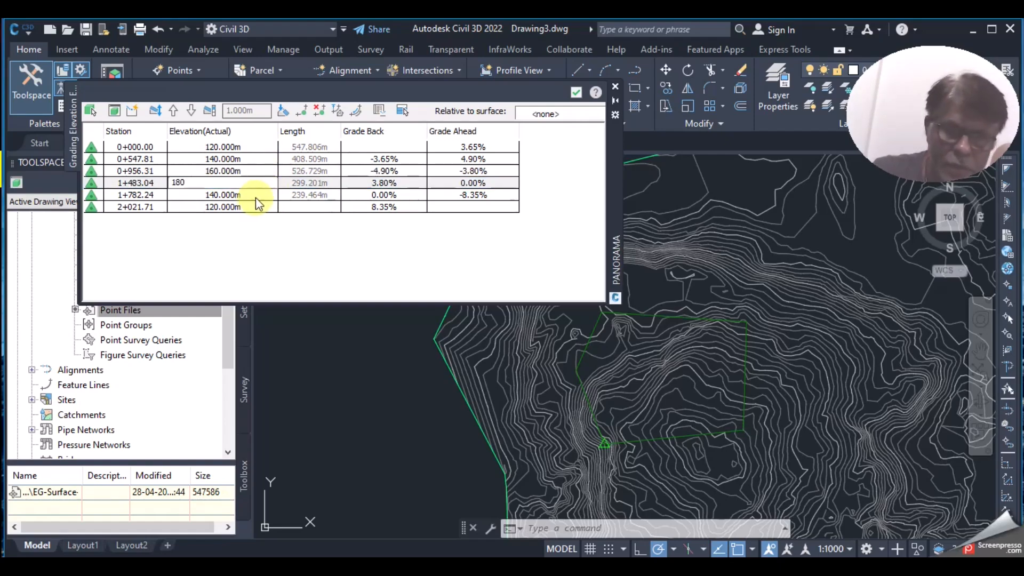
pyautogui.click(258, 196)
pyautogui.click(259, 194)
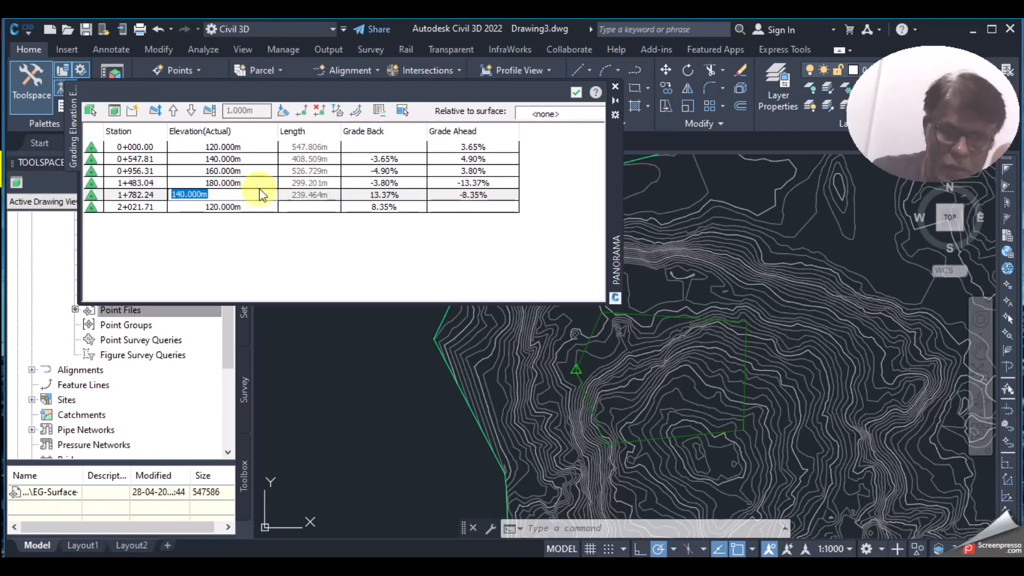
pyautogui.click(260, 193)
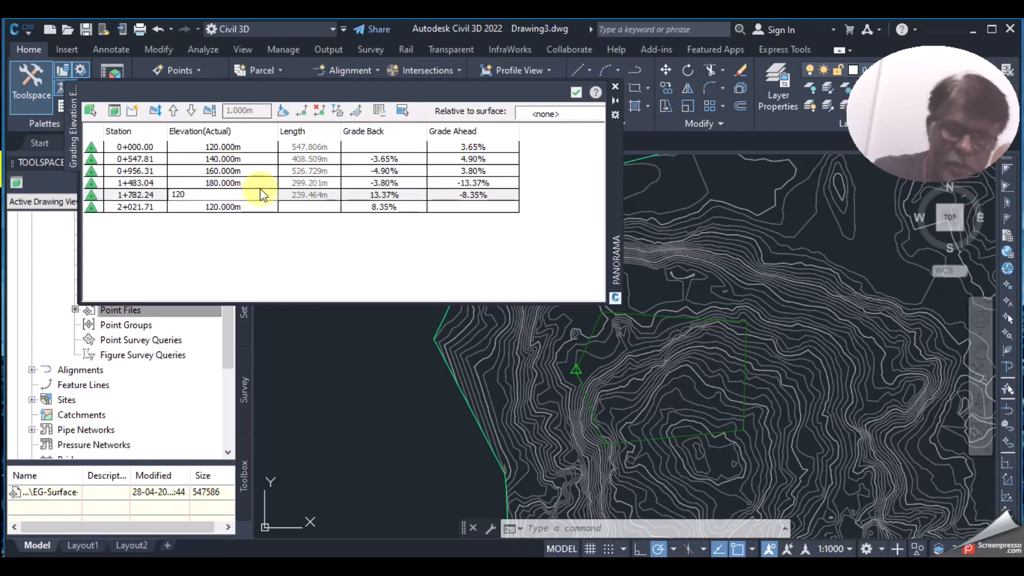
pyautogui.click(255, 202)
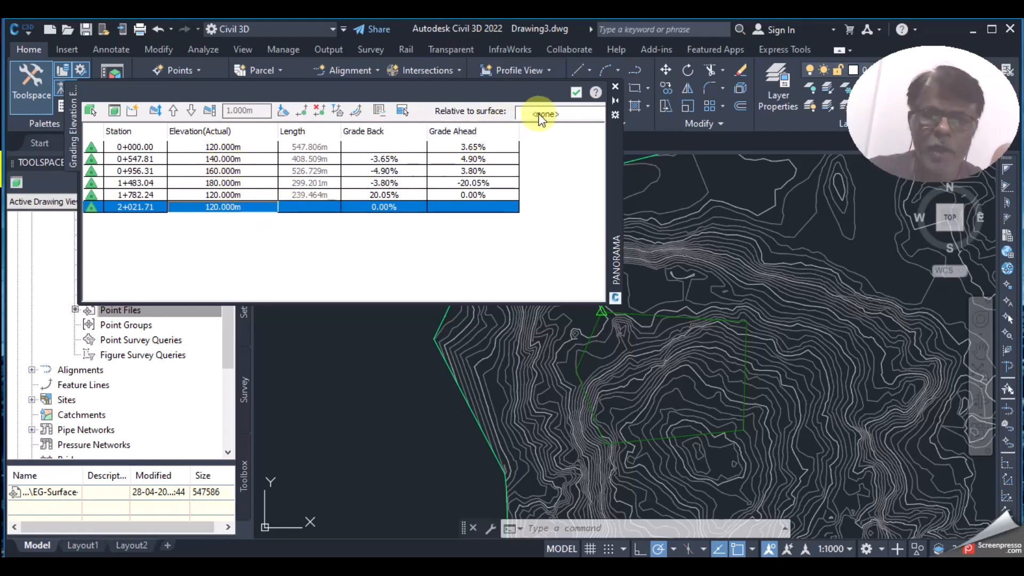
# Step: Close the Elevation Editor, accepting the new FG vertex elevations
pyautogui.click(574, 93)
pyautogui.scroll(-3, 687, 368)
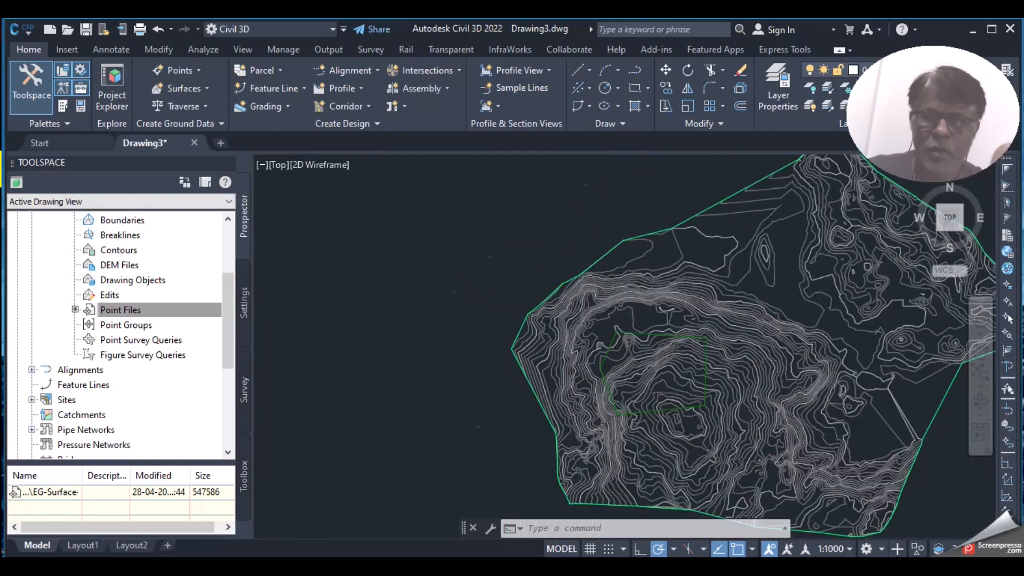
pyautogui.scroll(4, 693, 362)
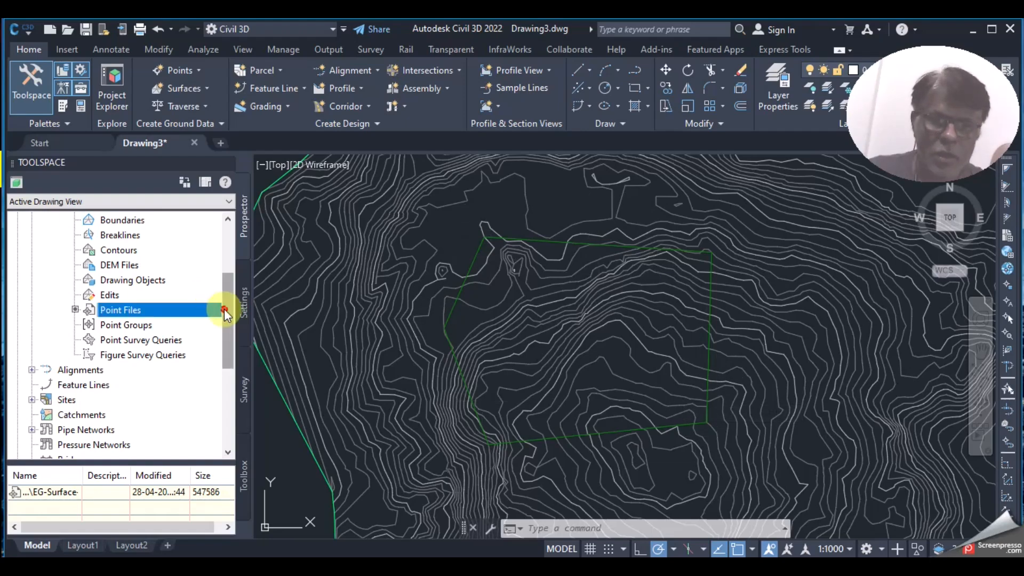
pyautogui.moveTo(223, 309); pyautogui.dragTo(229, 259)
# Step: Create TIN surface FG using the Contours 1m and 5m (Design) style
pyautogui.click(78, 267)
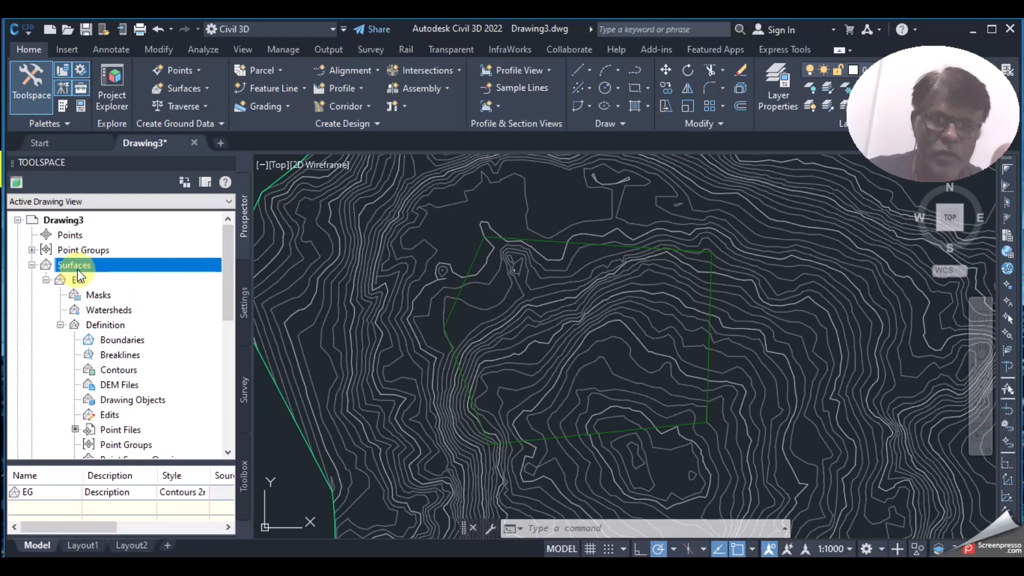
pyautogui.rightClick(90, 270)
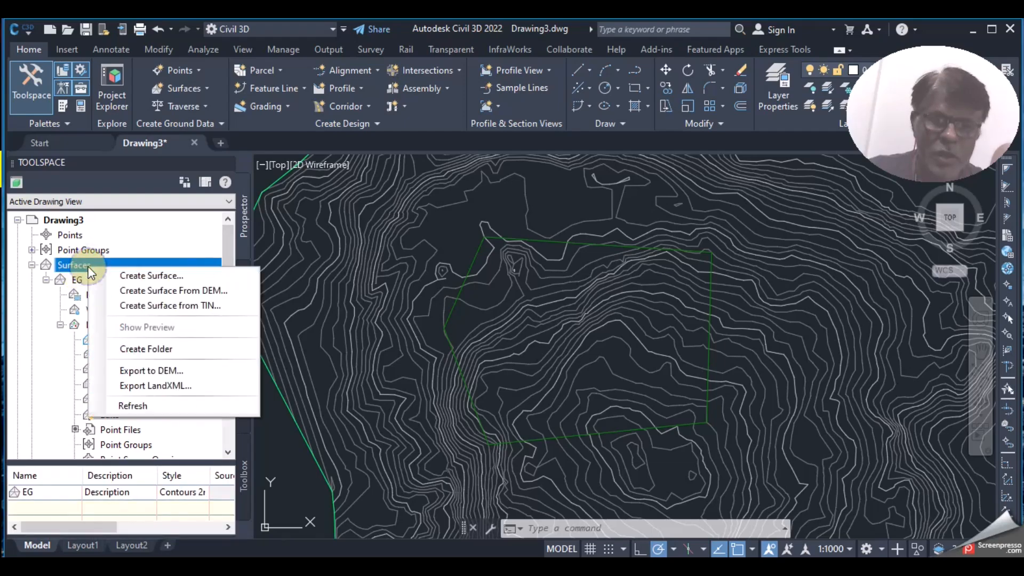
pyautogui.click(146, 275)
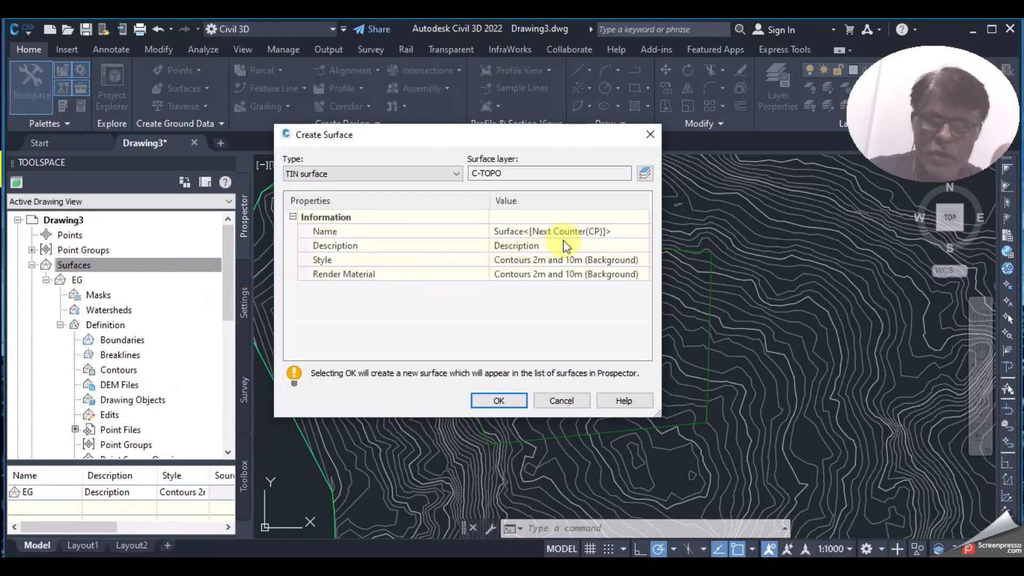
pyautogui.click(569, 235)
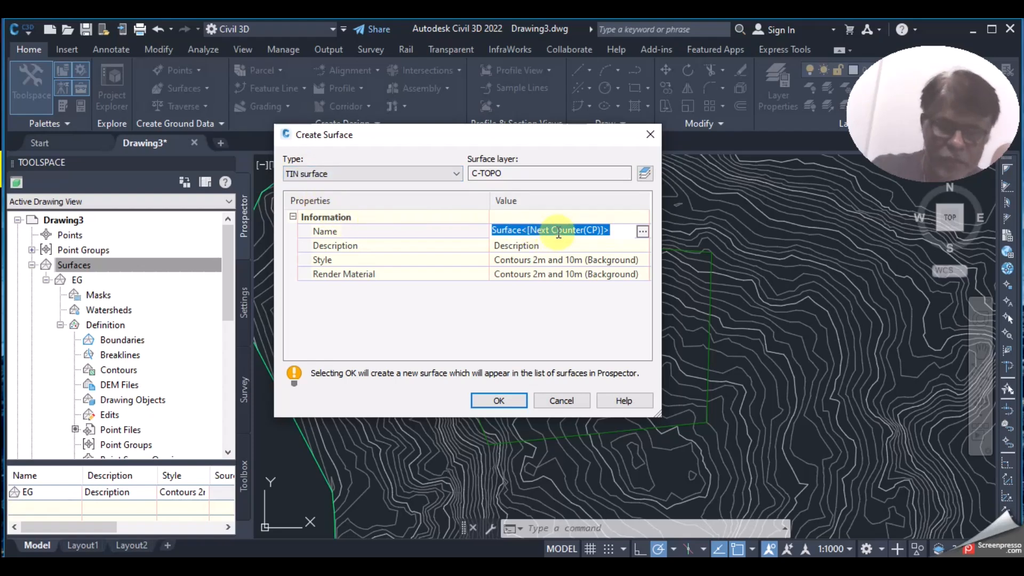
pyautogui.write('f')
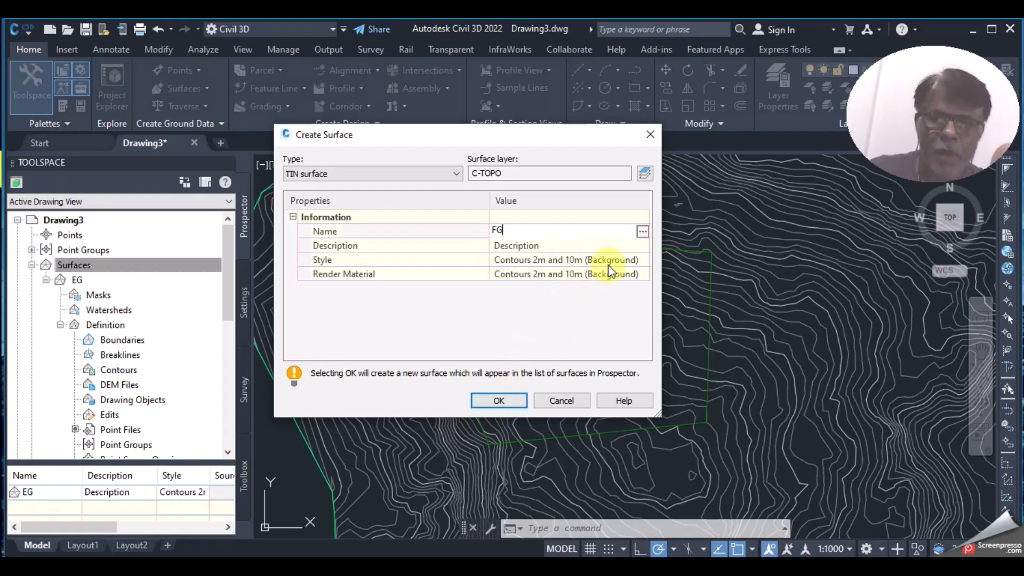
pyautogui.click(642, 260)
pyautogui.click(642, 260)
pyautogui.click(457, 206)
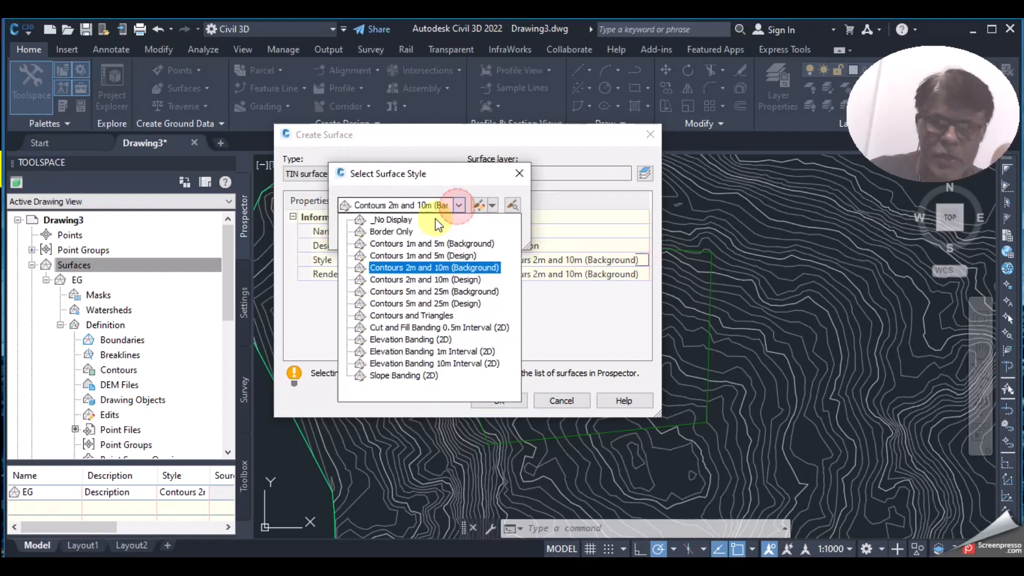
pyautogui.click(427, 256)
pyautogui.click(366, 233)
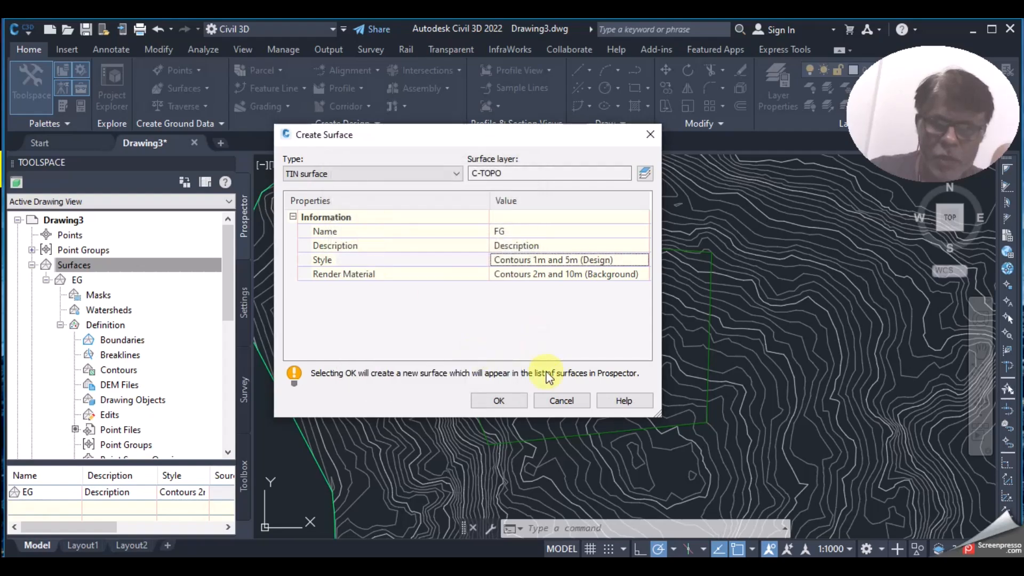
pyautogui.click(499, 400)
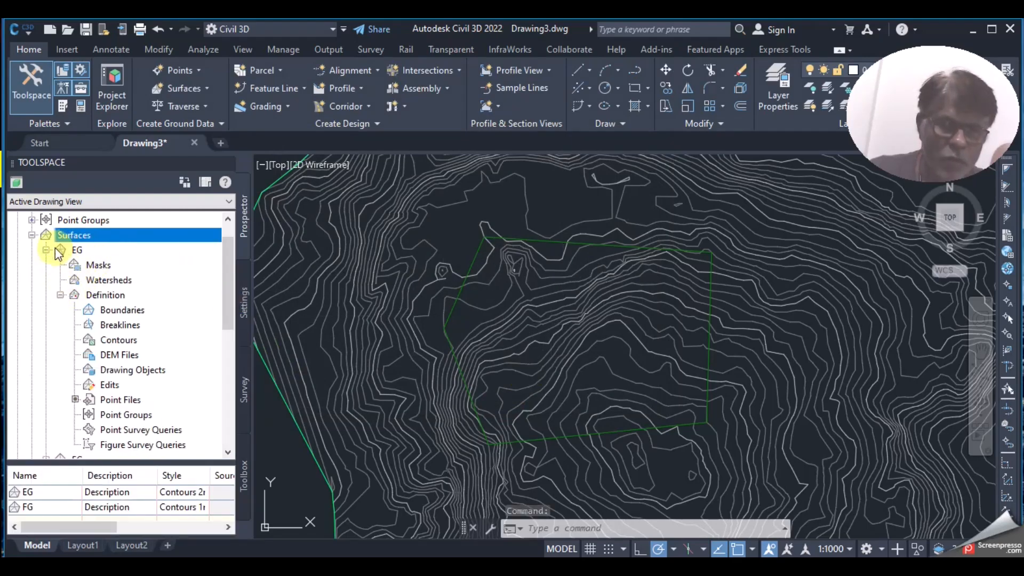
# Step: Expand the FG surface's Definition and open Add Breaklines on its Breaklines item
pyautogui.click(47, 250)
pyautogui.click(77, 265)
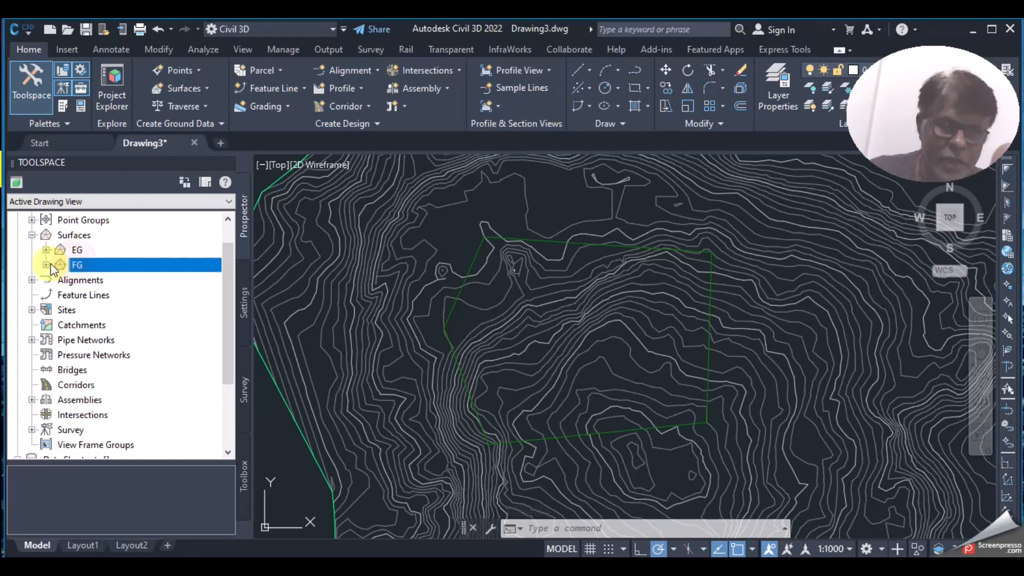
pyautogui.click(46, 265)
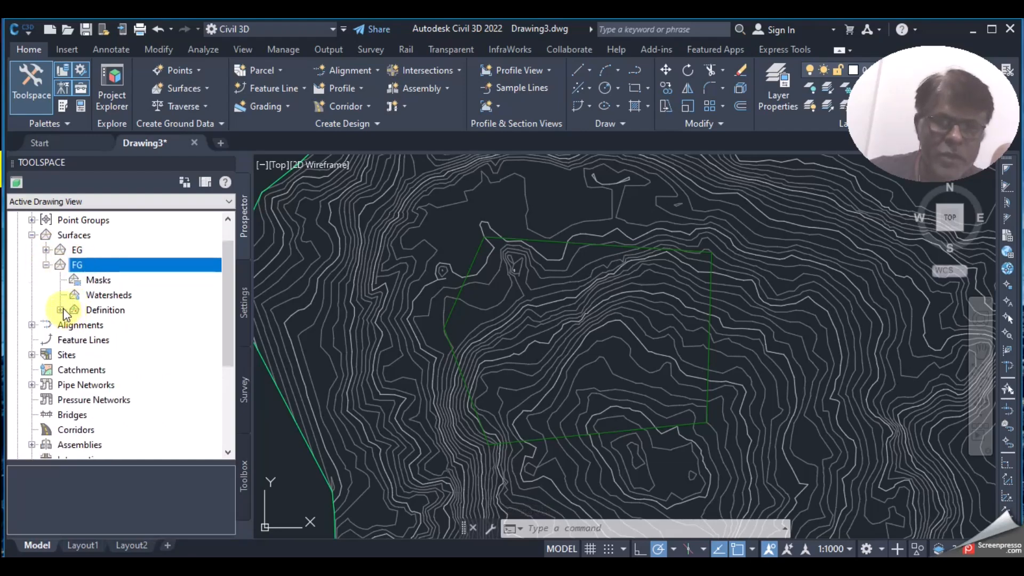
pyautogui.click(61, 310)
pyautogui.scroll(-2, 112, 307)
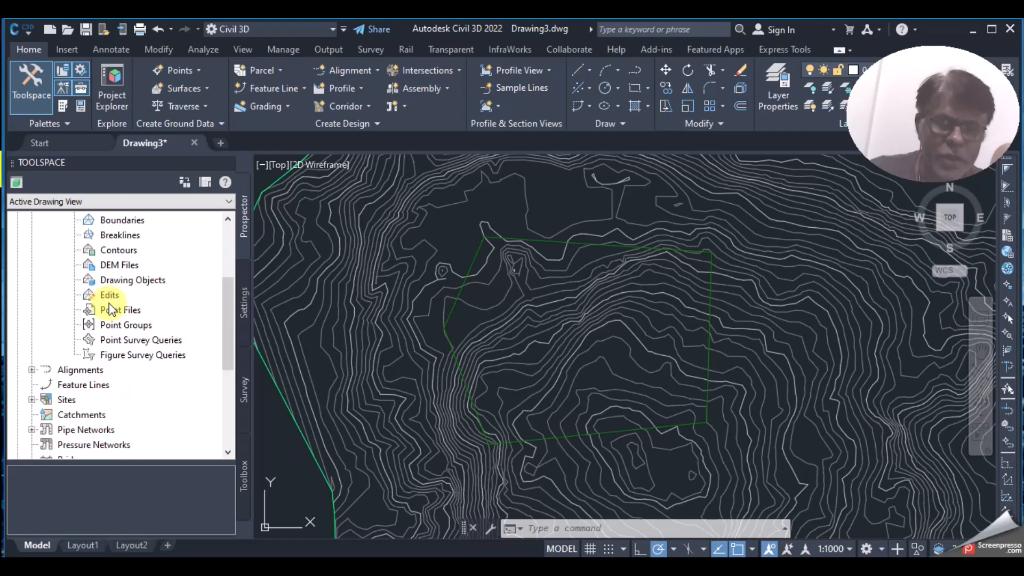
pyautogui.scroll(1, 124, 326)
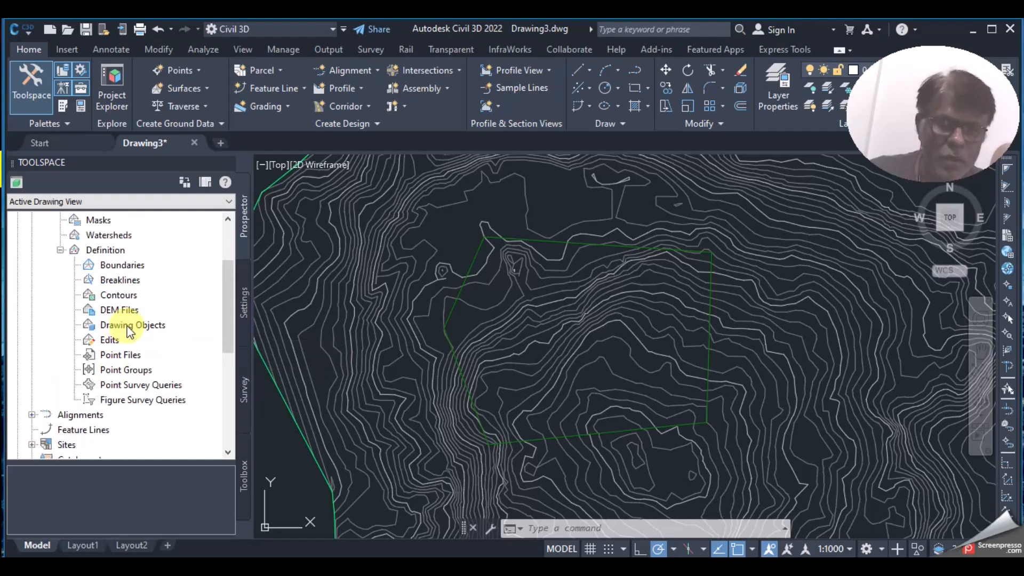
pyautogui.click(124, 280)
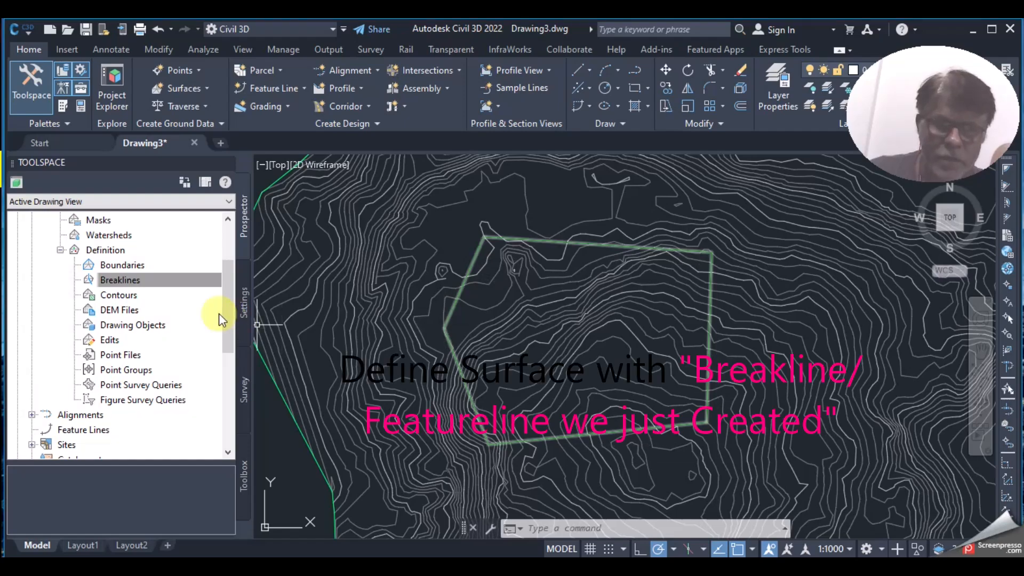
pyautogui.rightClick(171, 287)
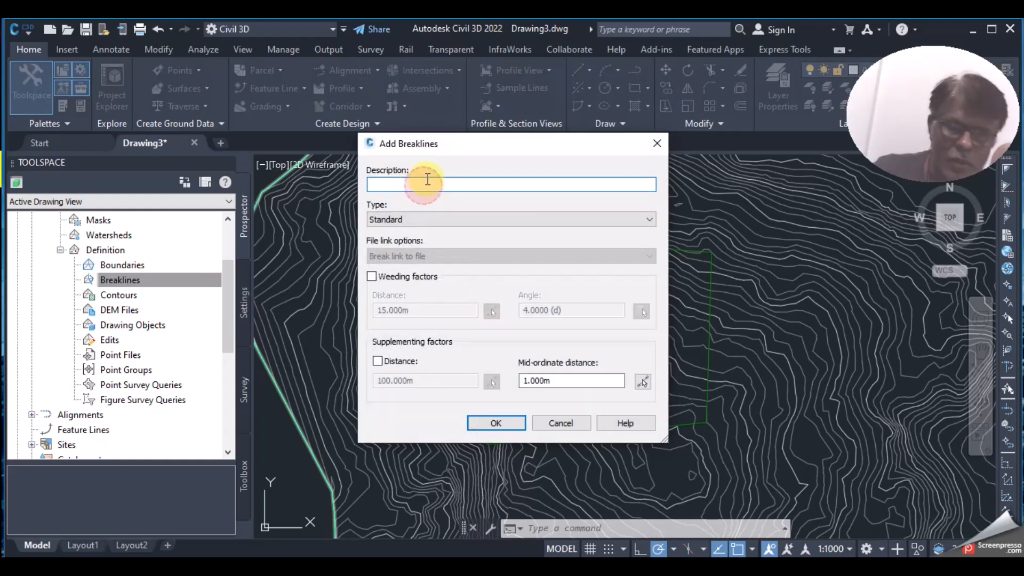
# Step: Add the boundary feature line to FG as a breakline described FG
pyautogui.write('FG')
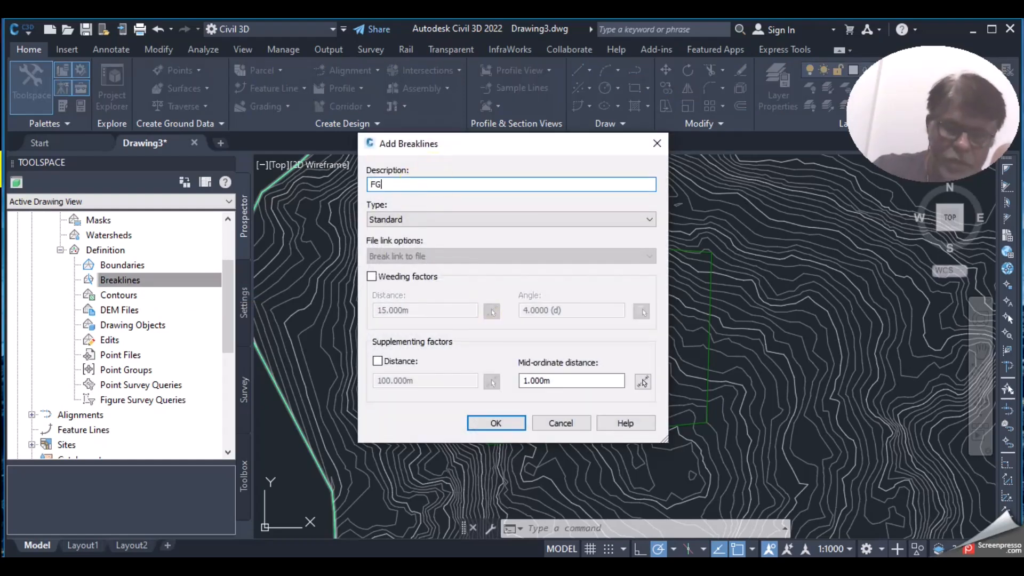
pyautogui.click(496, 422)
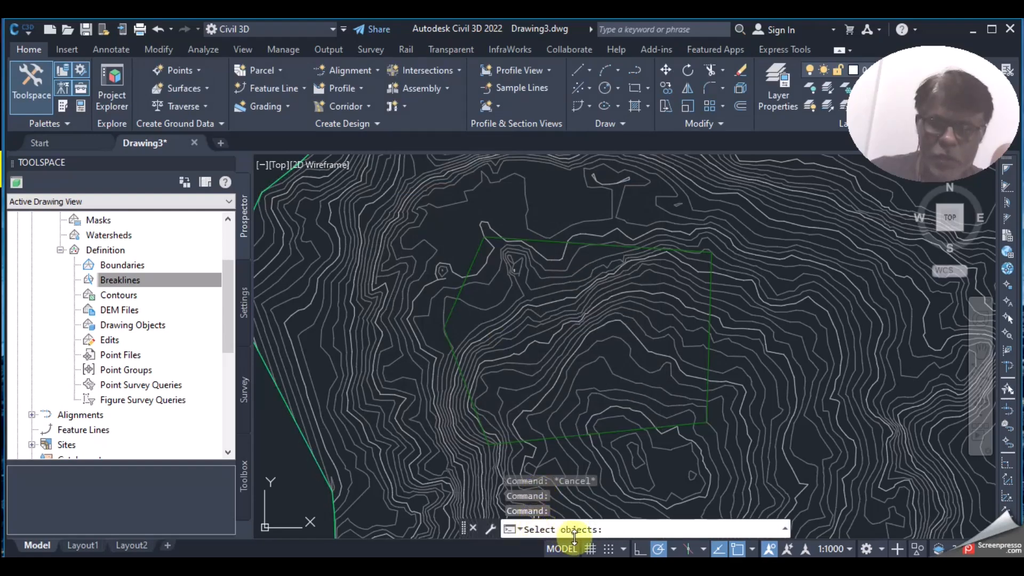
pyautogui.click(556, 241)
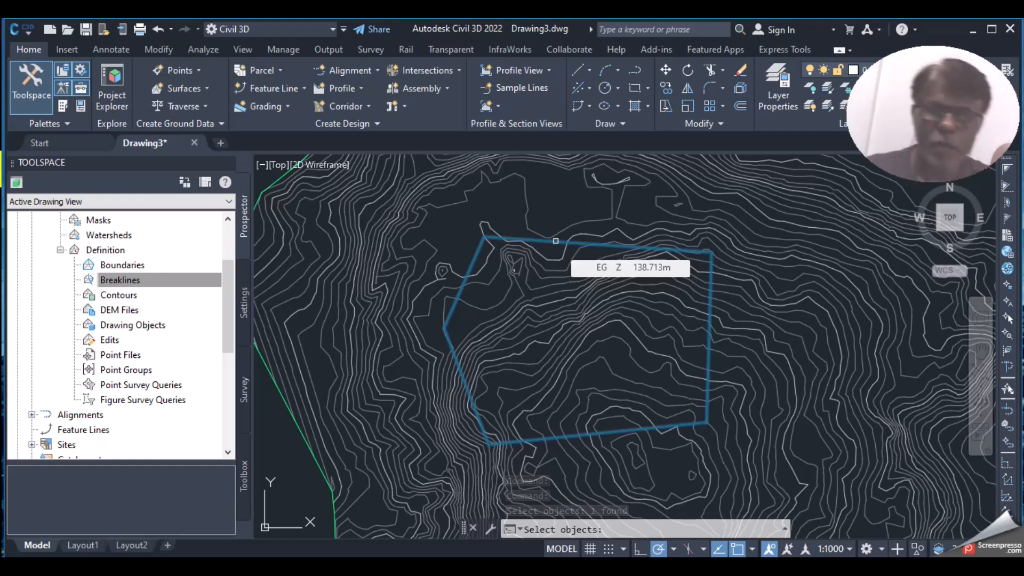
pyautogui.press('Return')
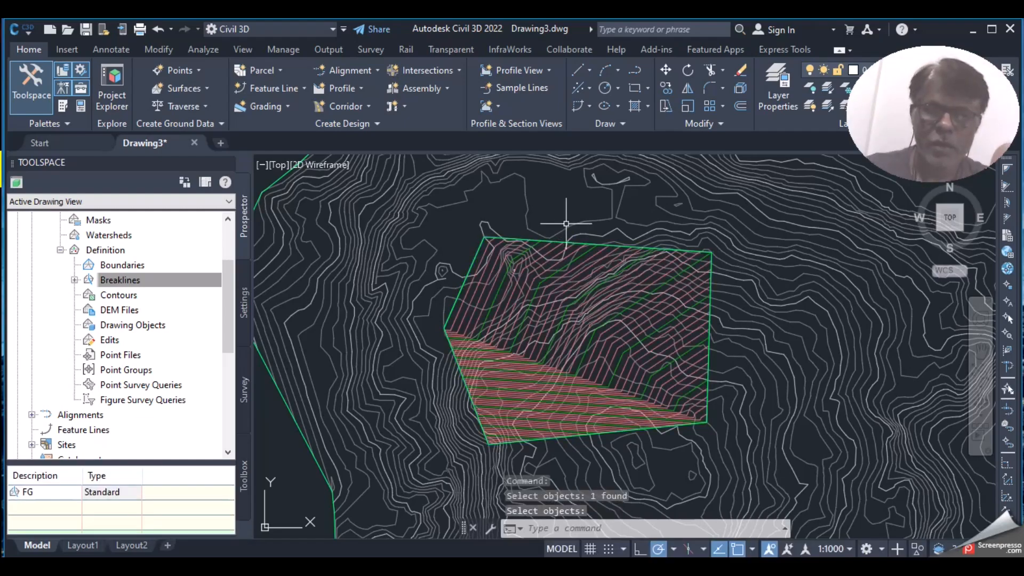
pyautogui.scroll(3, 594, 361)
pyautogui.scroll(-3, 594, 361)
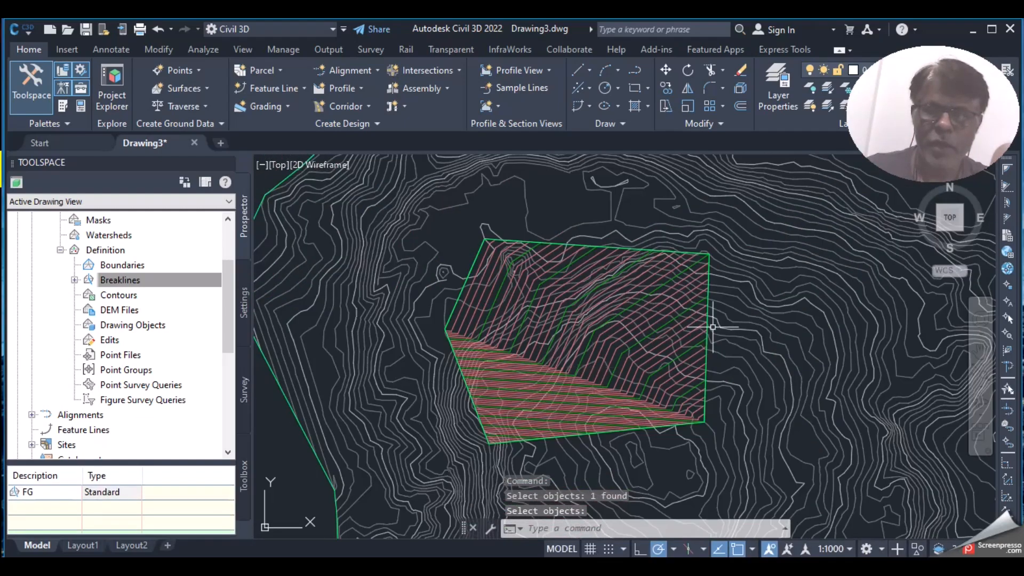
pyautogui.click(659, 278)
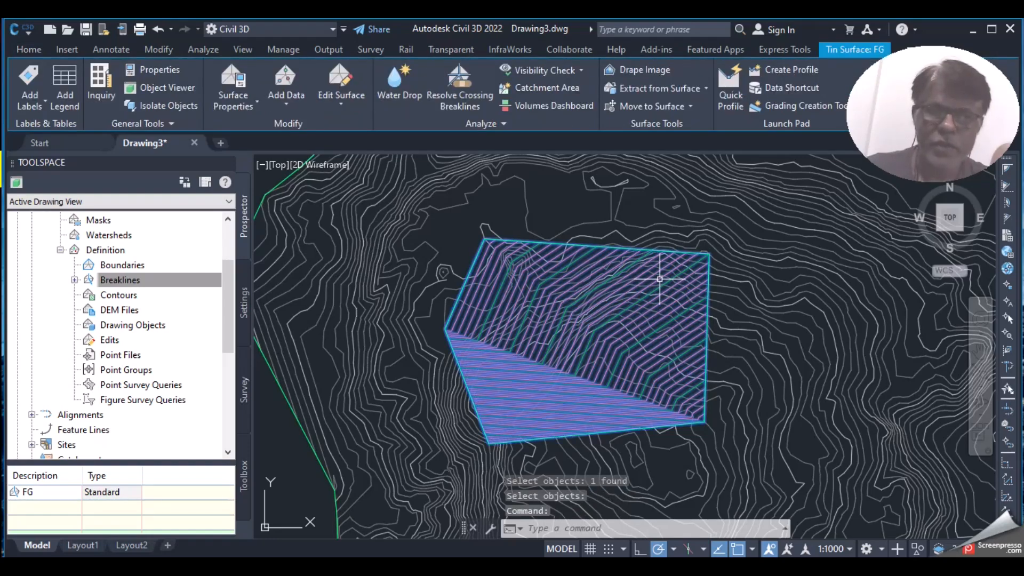
pyautogui.moveTo(643, 291)
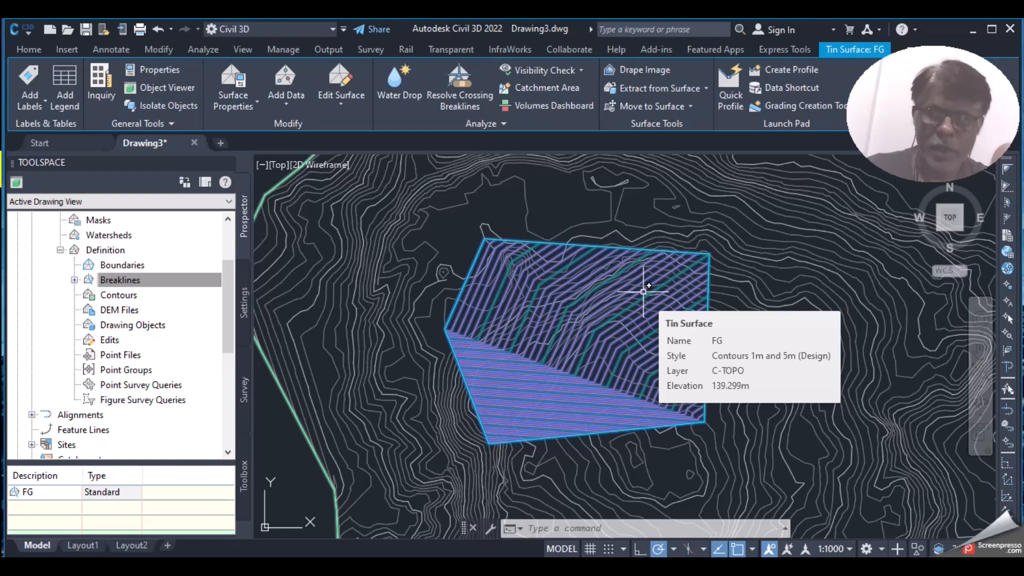
pyautogui.rightClick(644, 291)
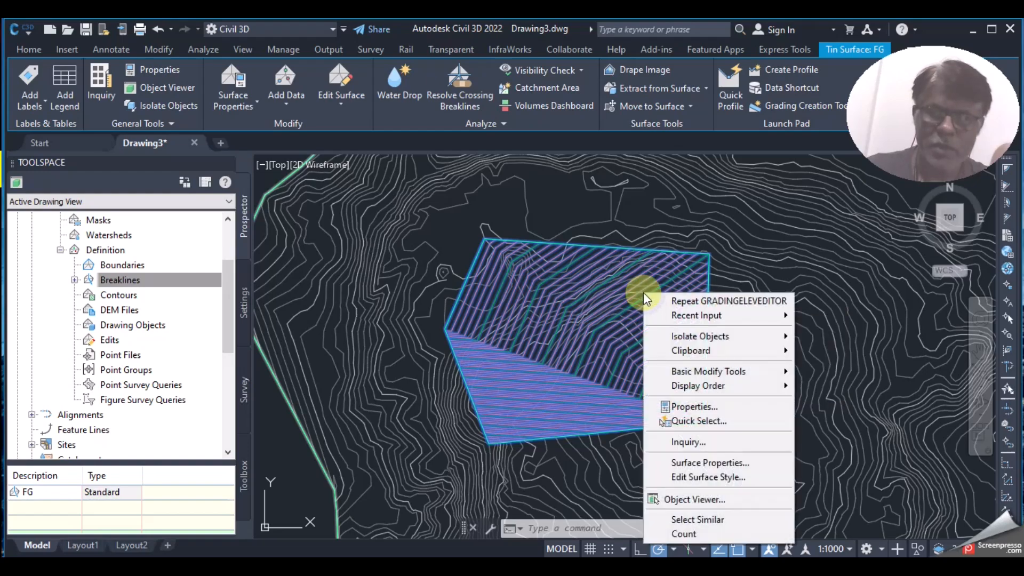
pyautogui.click(701, 501)
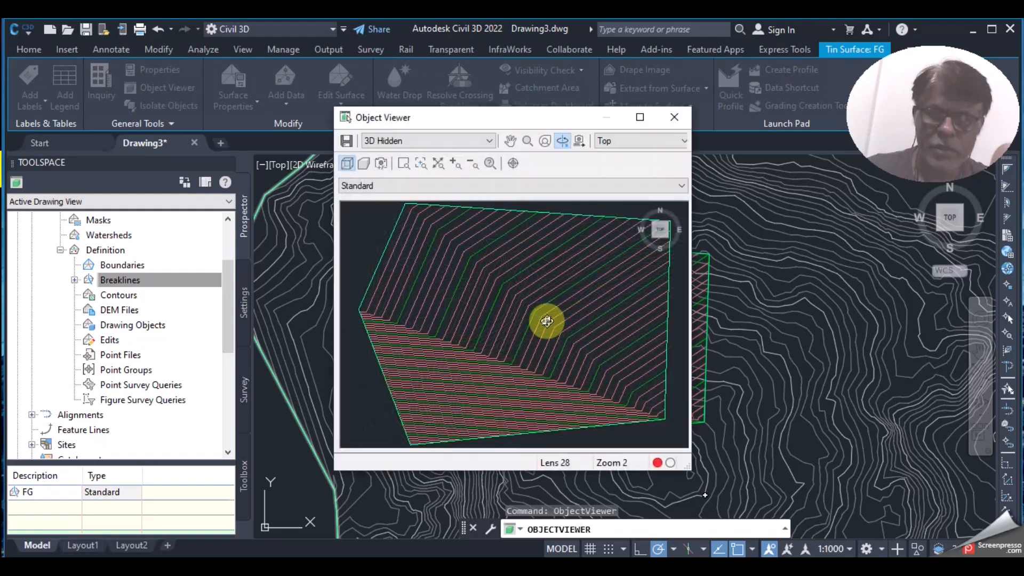
pyautogui.moveTo(547, 320); pyautogui.dragTo(562, 249)
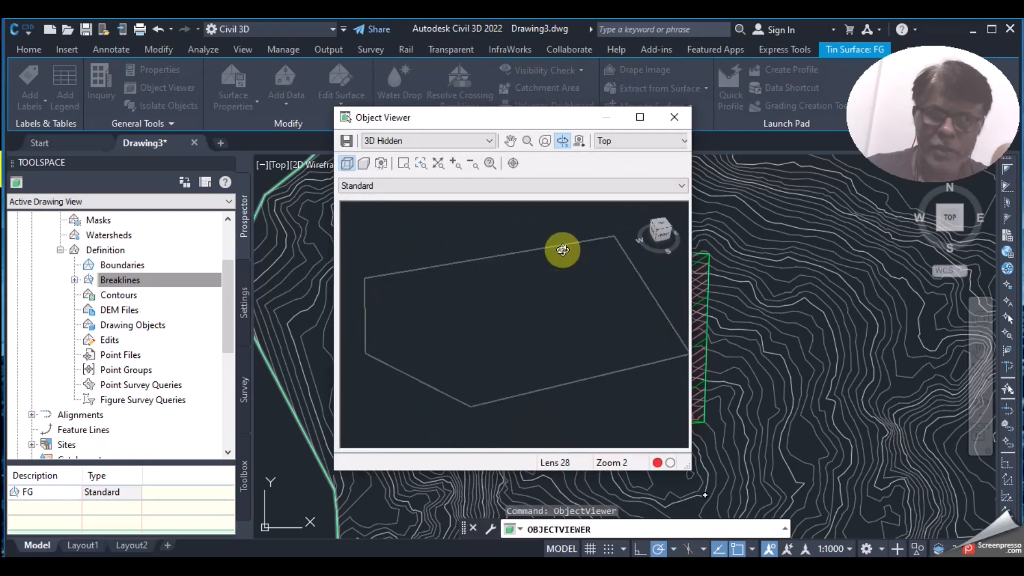
pyautogui.click(373, 141)
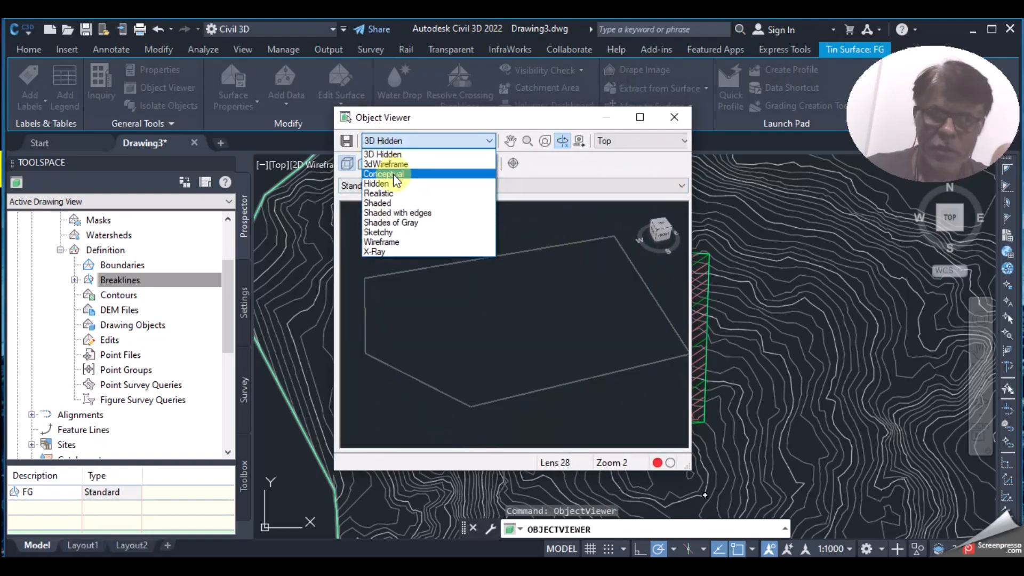
pyautogui.click(395, 178)
pyautogui.moveTo(528, 304)
pyautogui.mouseDown()
pyautogui.moveTo(542, 356)
pyautogui.moveTo(565, 288)
pyautogui.moveTo(601, 299)
pyautogui.moveTo(549, 320)
pyautogui.moveTo(573, 332)
pyautogui.moveTo(549, 302)
pyautogui.moveTo(548, 338)
pyautogui.mouseUp()
pyautogui.rightClick(541, 297)
pyautogui.click(567, 306)
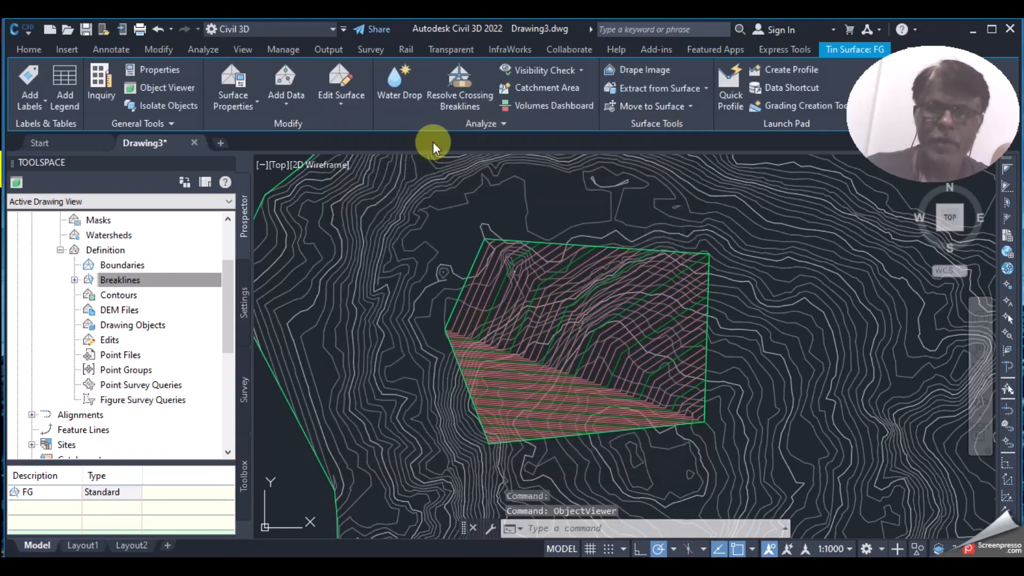
pyautogui.press('Escape')
# Step: Collapse the FG surface and its definition contents in the Prospector tree
pyautogui.scroll(-2, 613, 336)
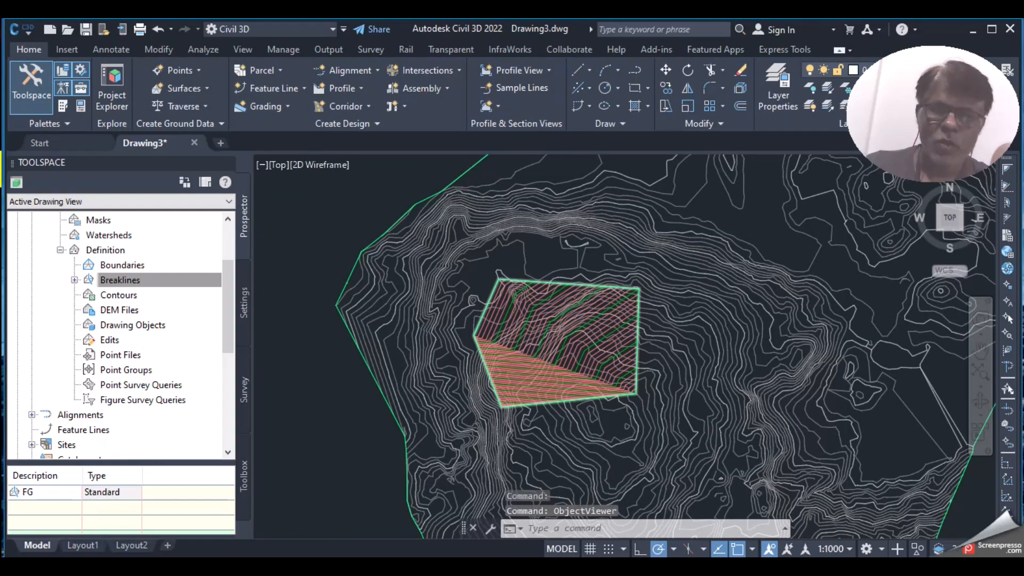
pyautogui.scroll(2, 622, 334)
pyautogui.click(61, 249)
pyautogui.scroll(2, 141, 265)
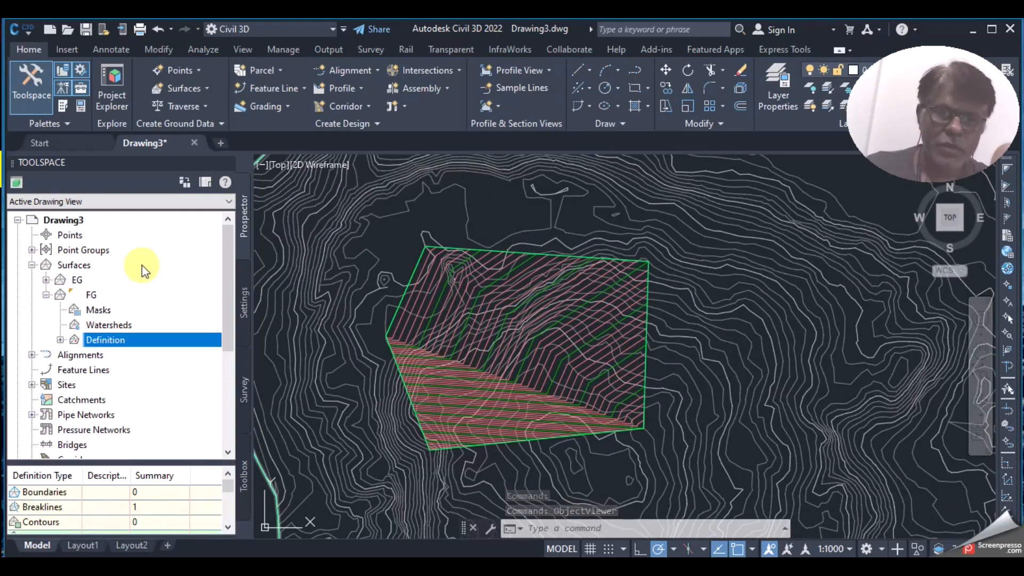
pyautogui.click(46, 294)
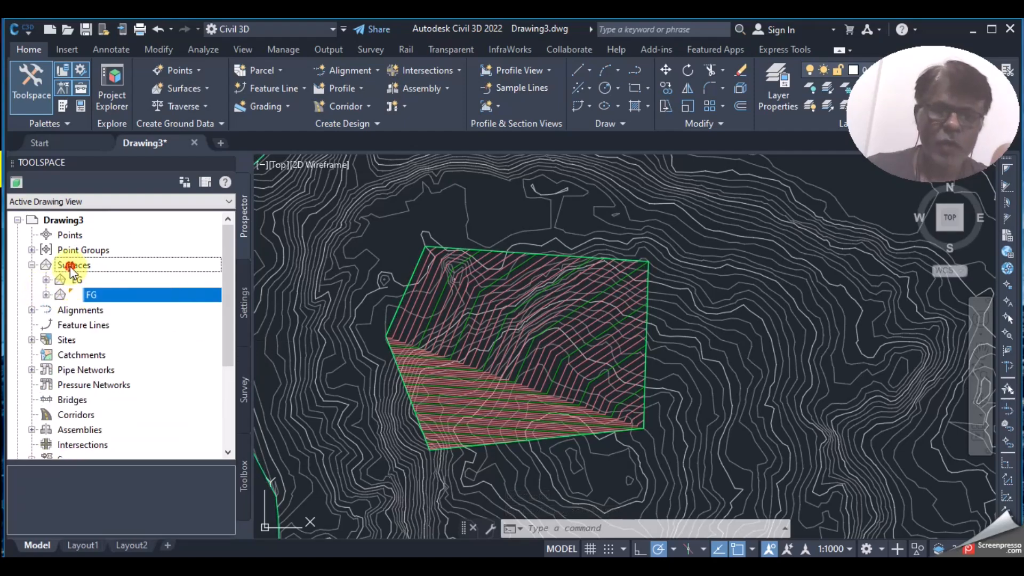
# Step: Begin a new TIN volume surface from the Surfaces collection and name it Vol_01
pyautogui.rightClick(71, 266)
pyautogui.click(114, 274)
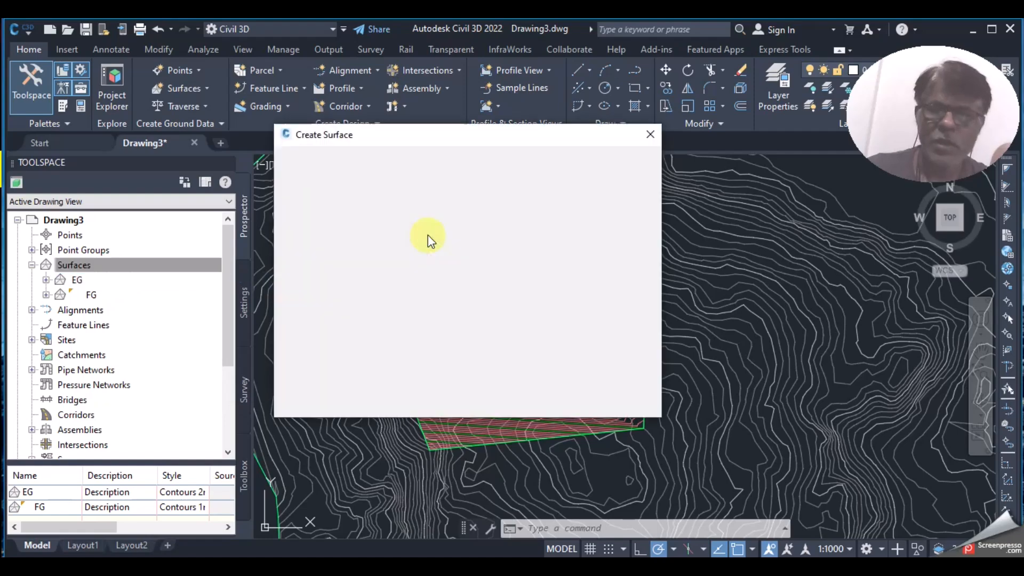
pyautogui.click(355, 175)
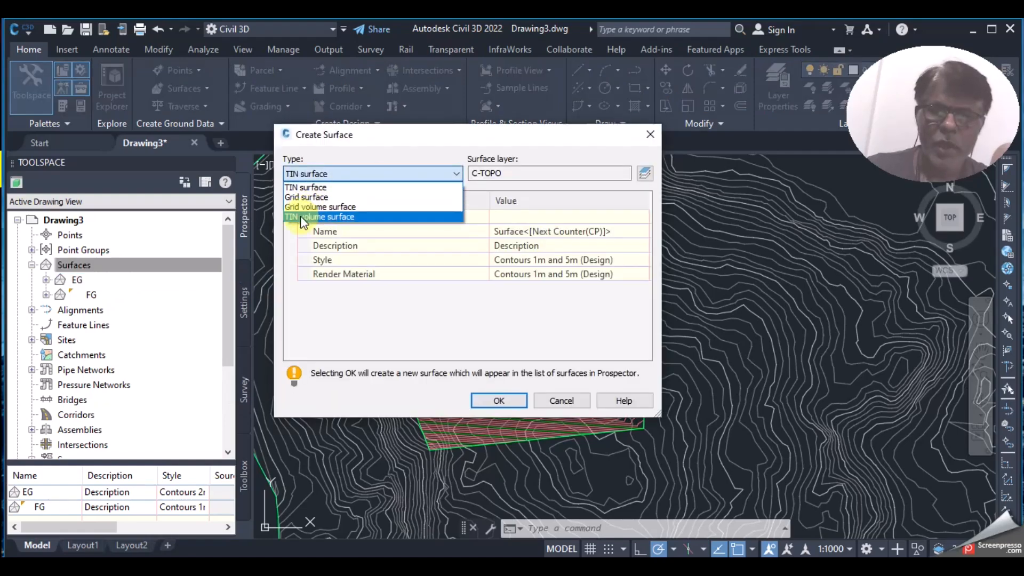
pyautogui.click(339, 217)
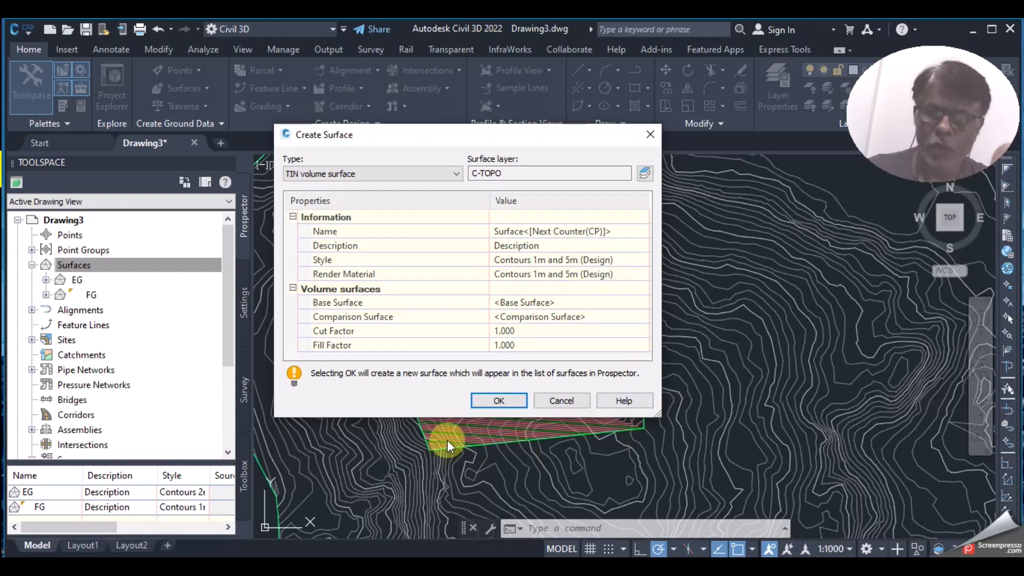
pyautogui.moveTo(472, 132); pyautogui.dragTo(253, 68)
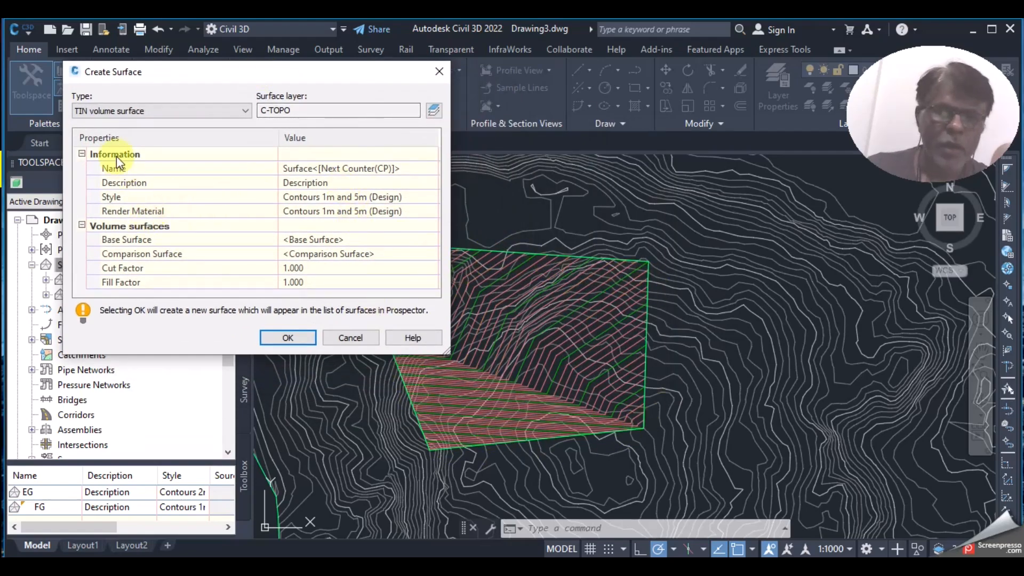
pyautogui.click(395, 170)
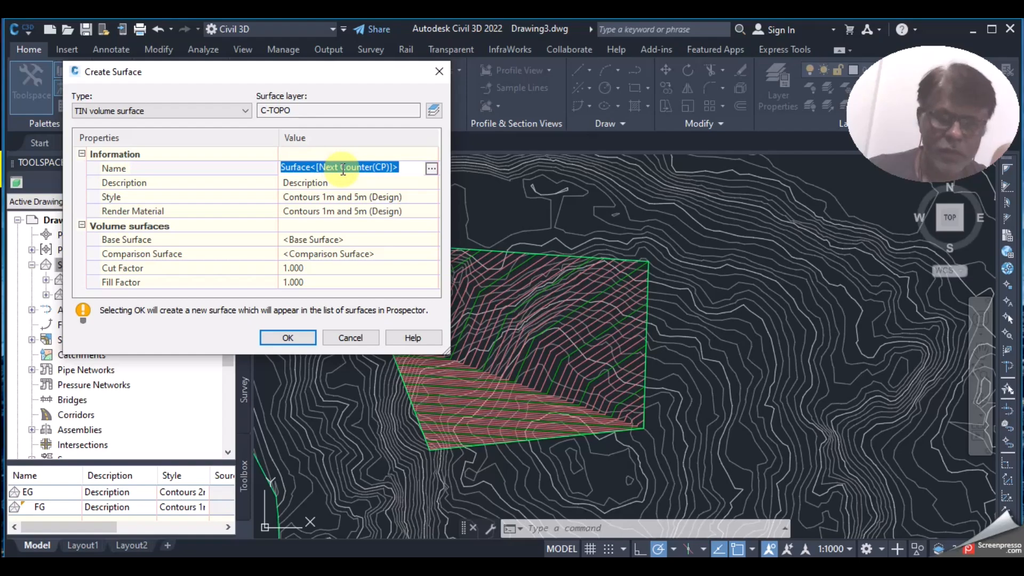
pyautogui.write('V')
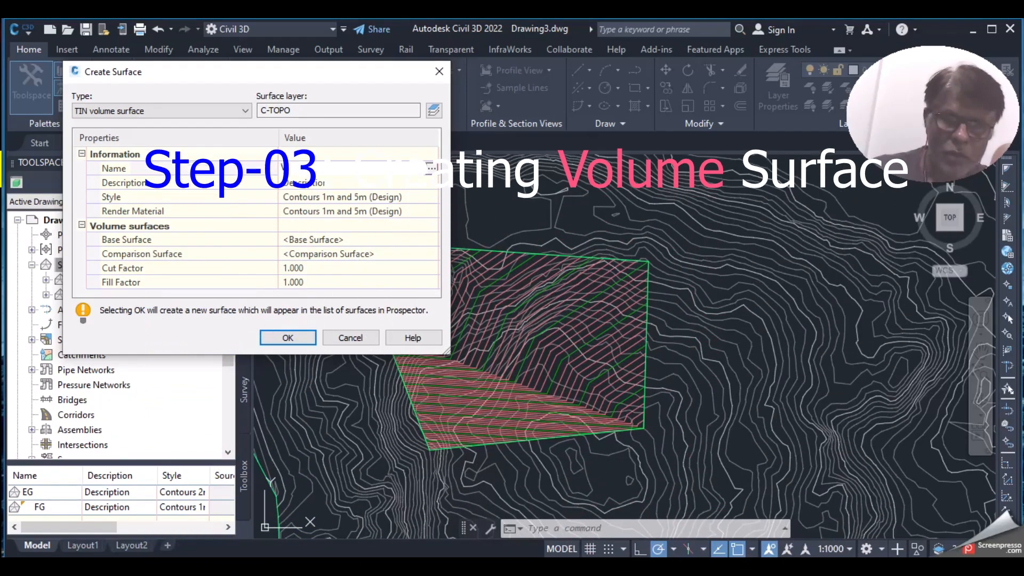
pyautogui.write('ol01')
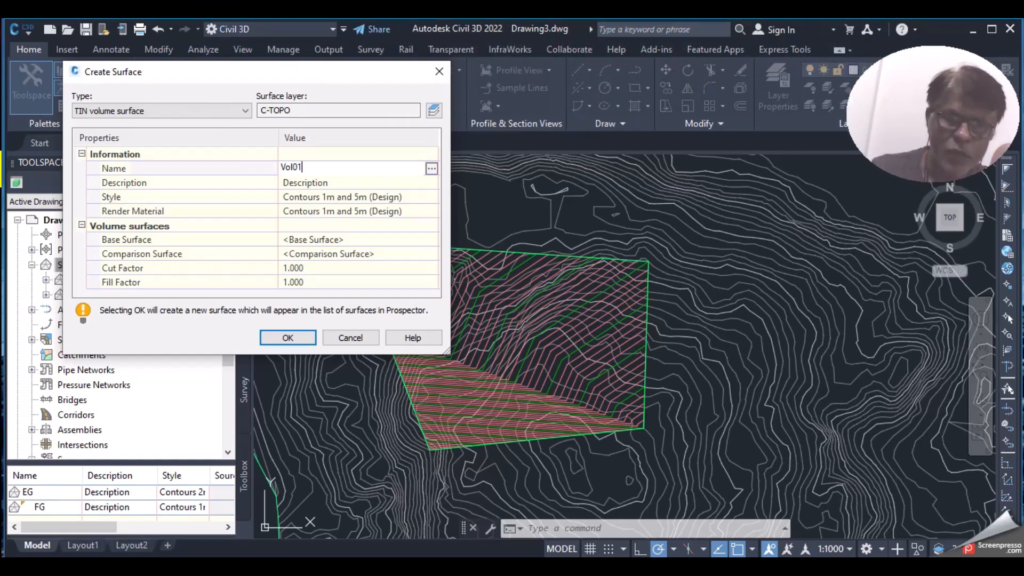
pyautogui.click(292, 167)
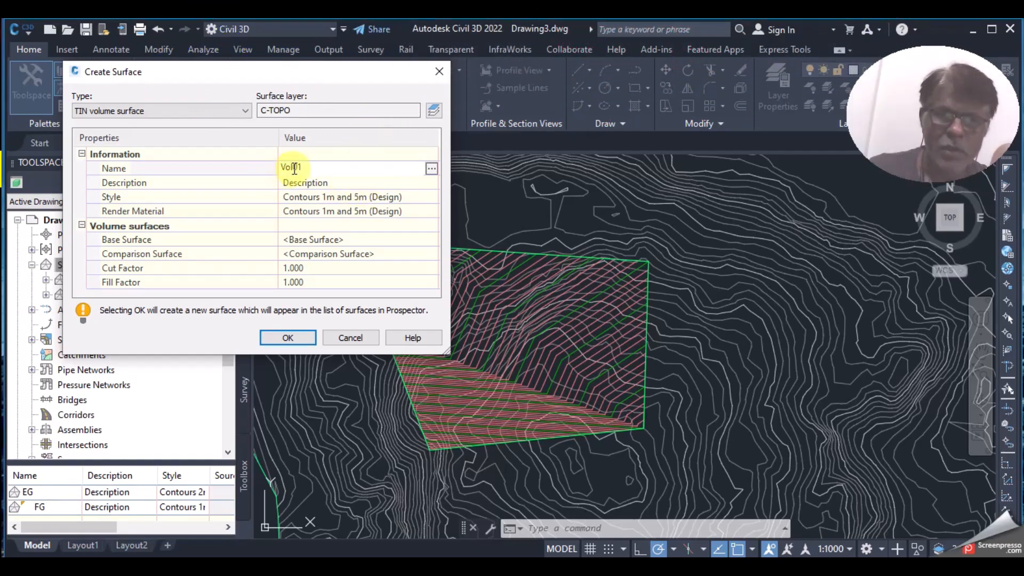
pyautogui.write('_0')
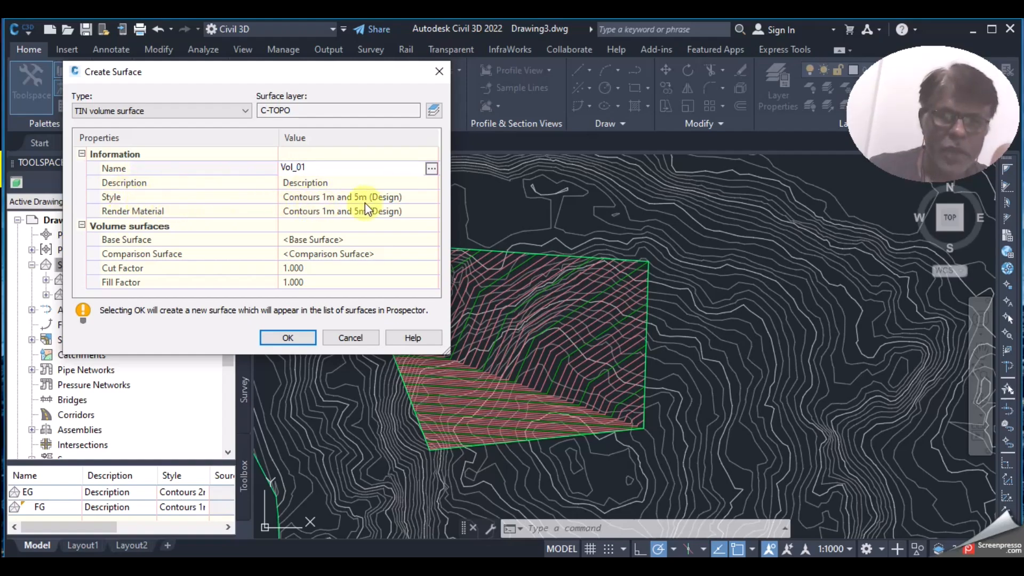
# Step: Choose Elevation Banding (2D) as the Vol_01 surface style
pyautogui.click(400, 196)
pyautogui.click(429, 197)
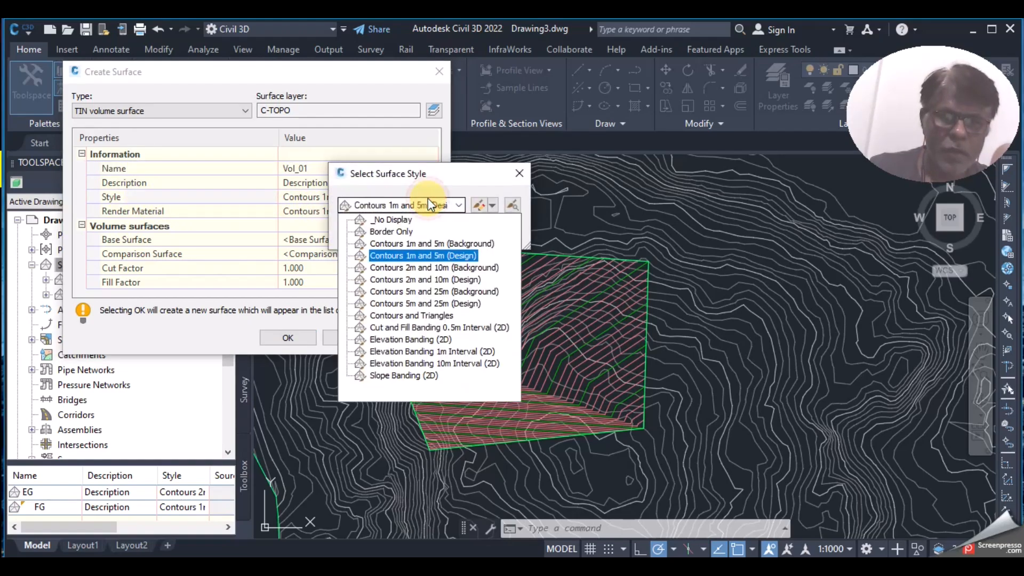
pyautogui.click(413, 339)
pyautogui.click(368, 233)
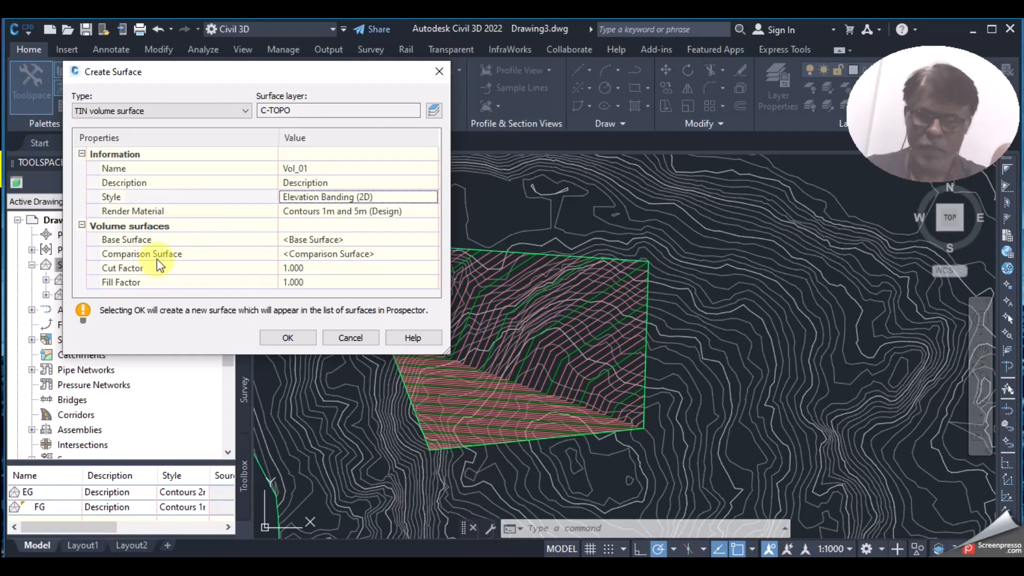
# Step: Set EG as base surface and FG as comparison surface, then create Vol_01
pyautogui.click(406, 241)
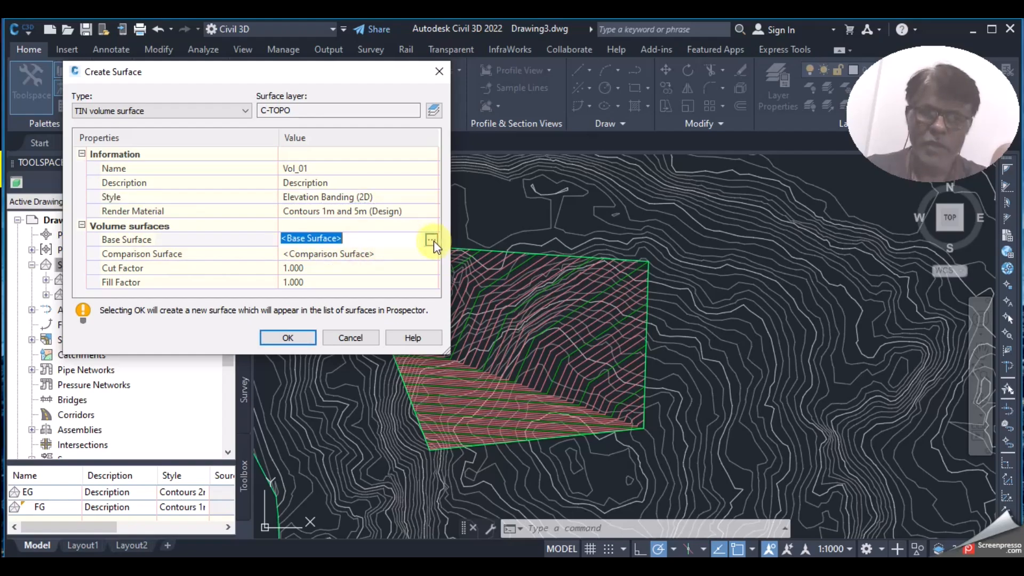
pyautogui.click(432, 240)
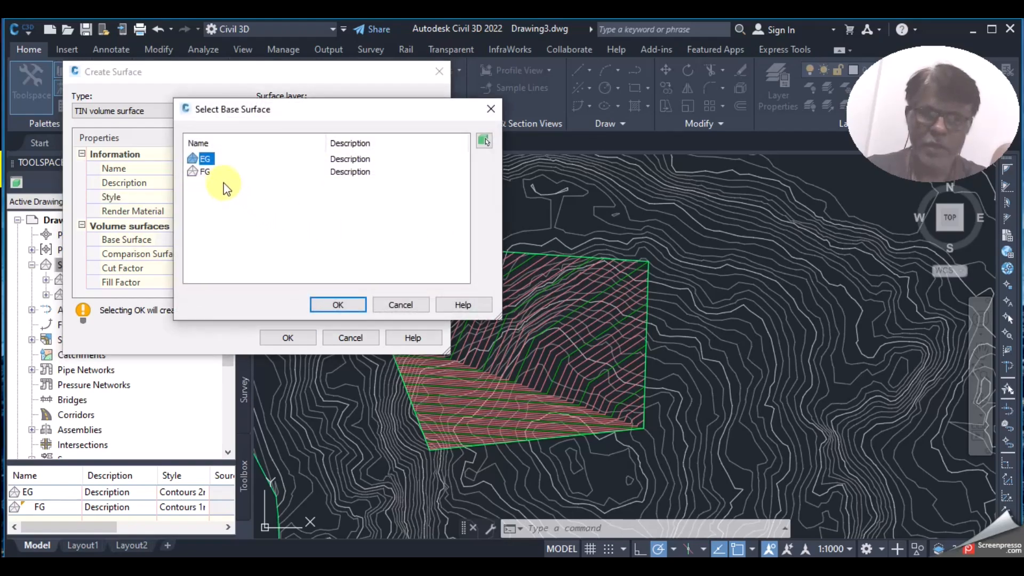
pyautogui.click(204, 161)
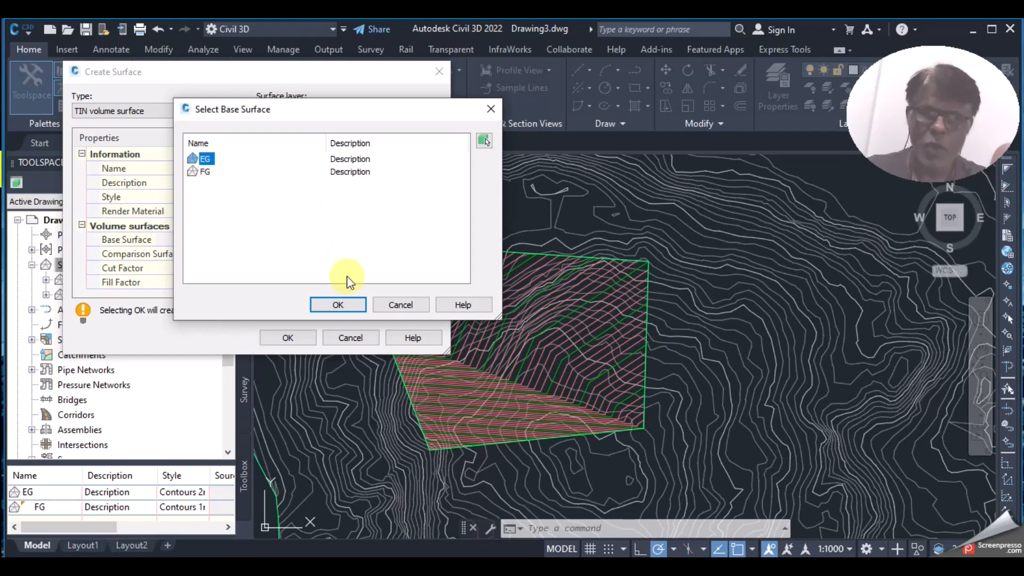
pyautogui.click(348, 304)
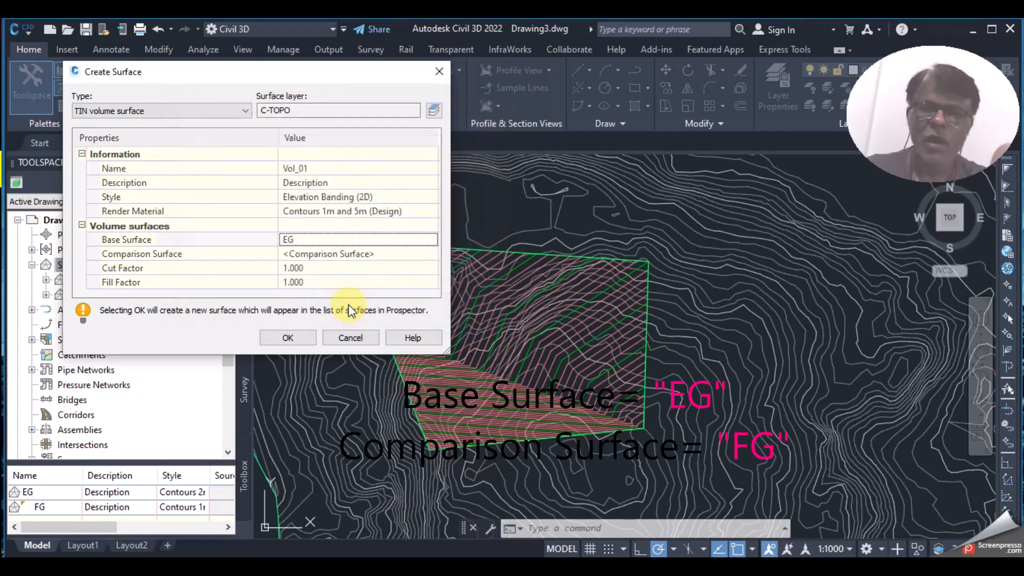
pyautogui.click(364, 255)
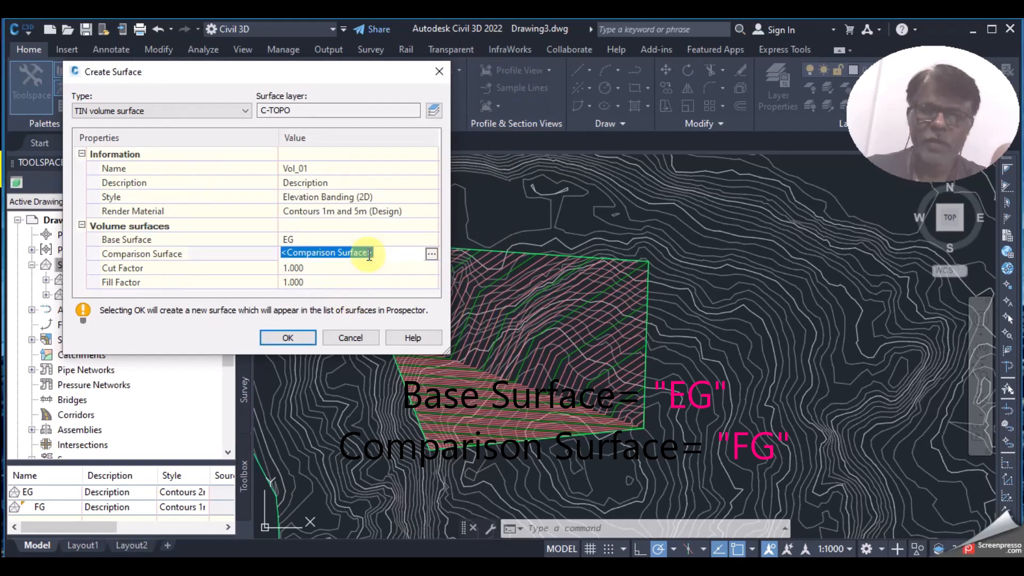
pyautogui.click(431, 254)
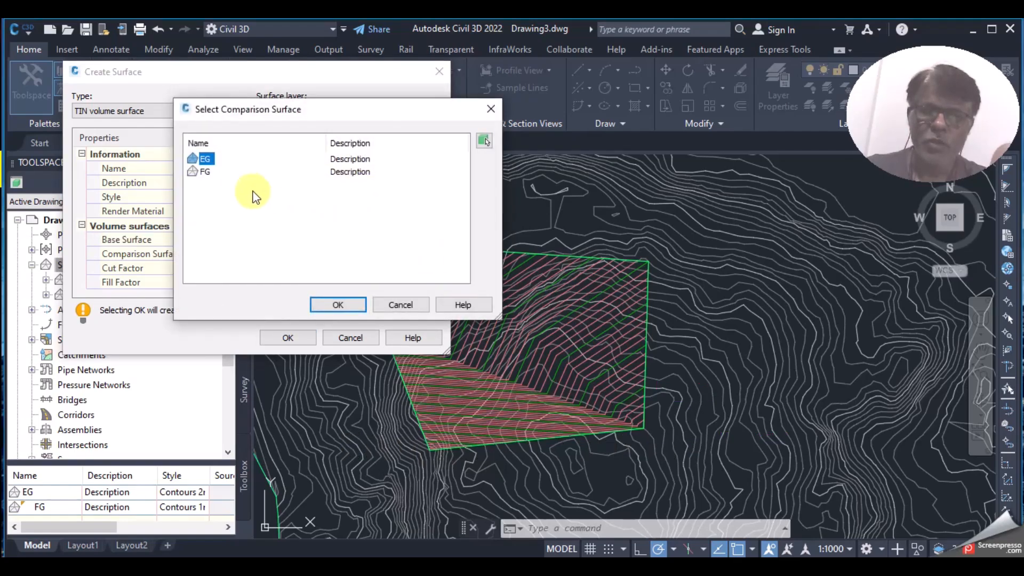
pyautogui.click(206, 174)
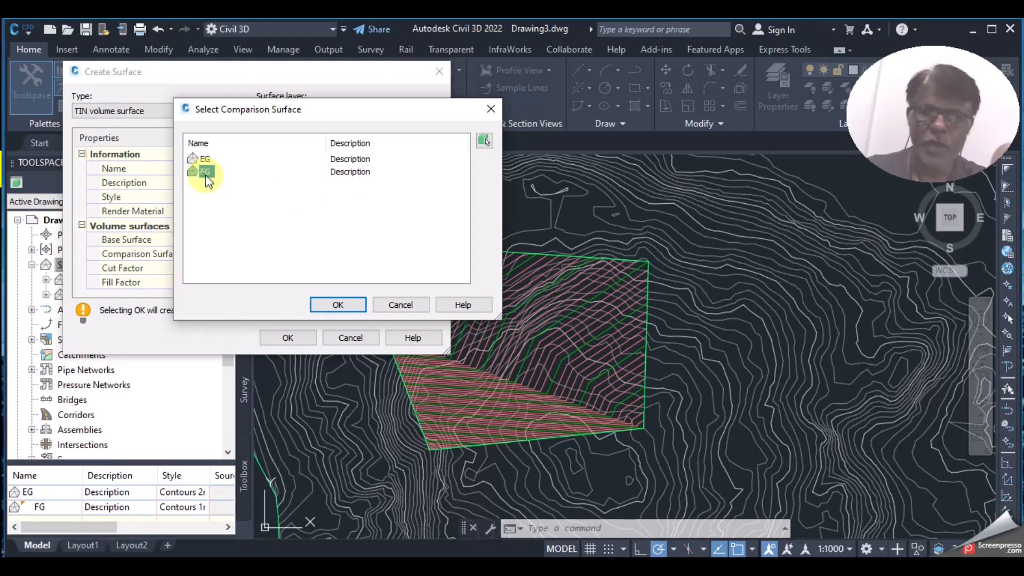
pyautogui.click(326, 301)
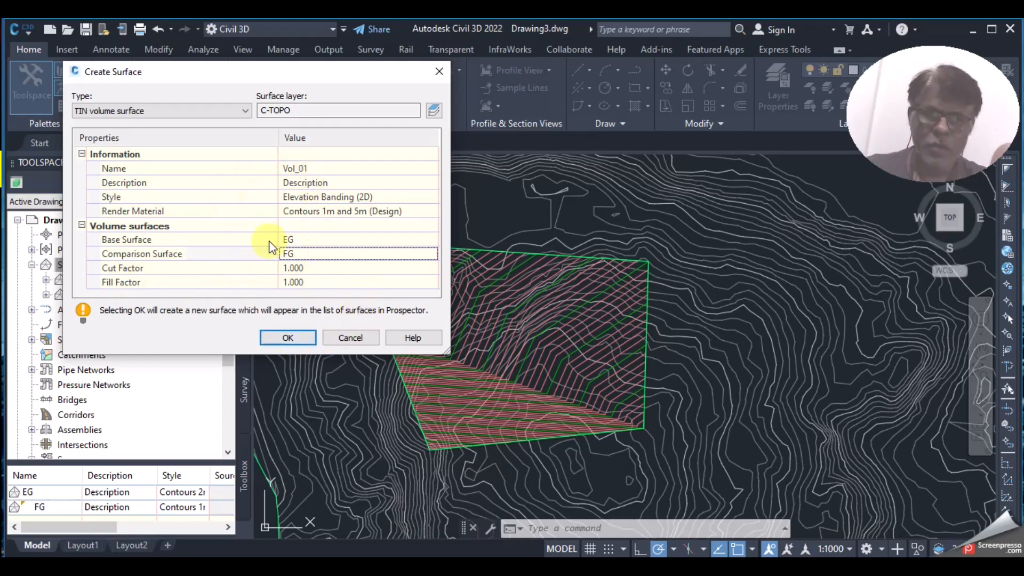
pyautogui.click(302, 335)
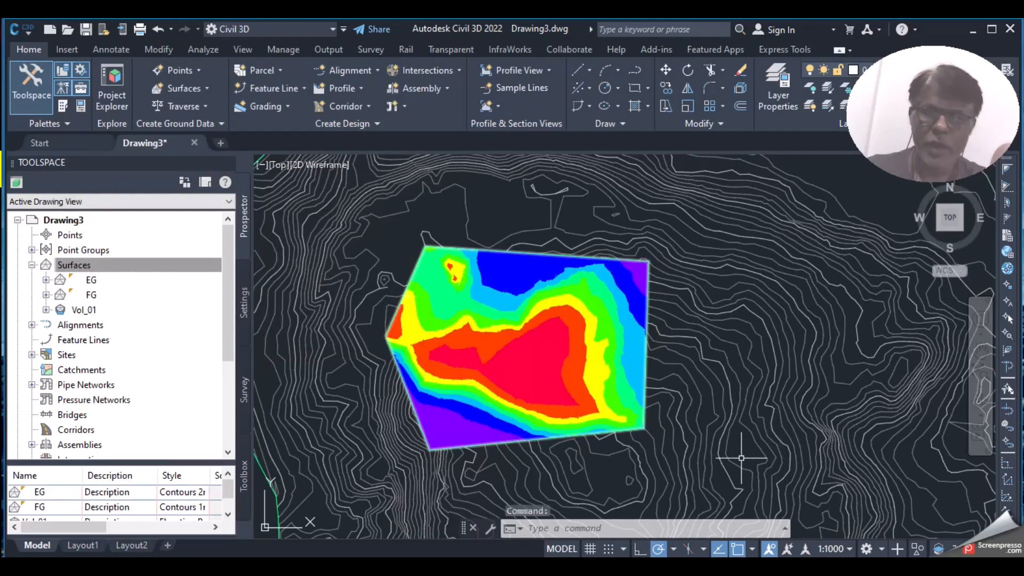
pyautogui.scroll(3, 605, 384)
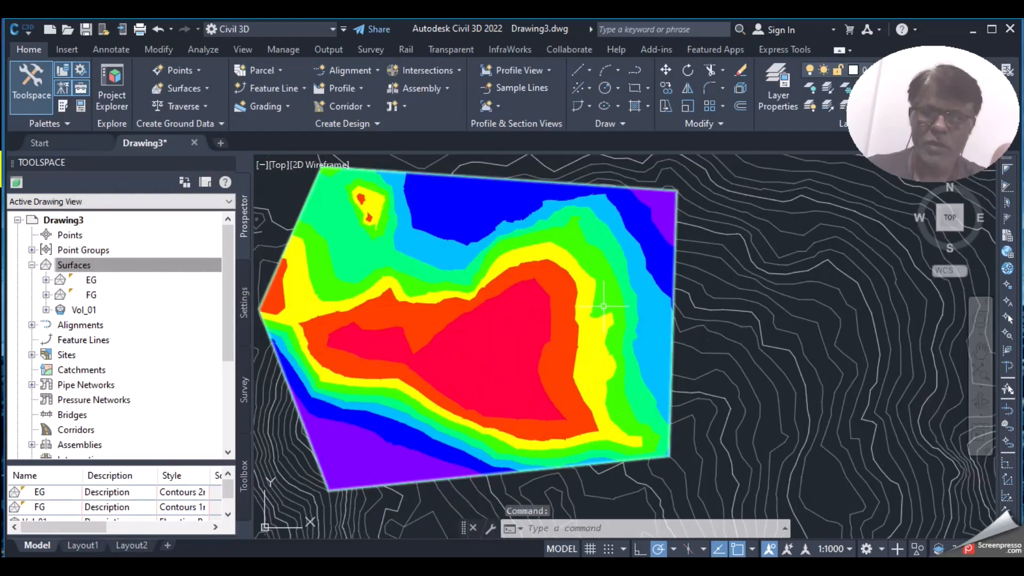
pyautogui.click(516, 264)
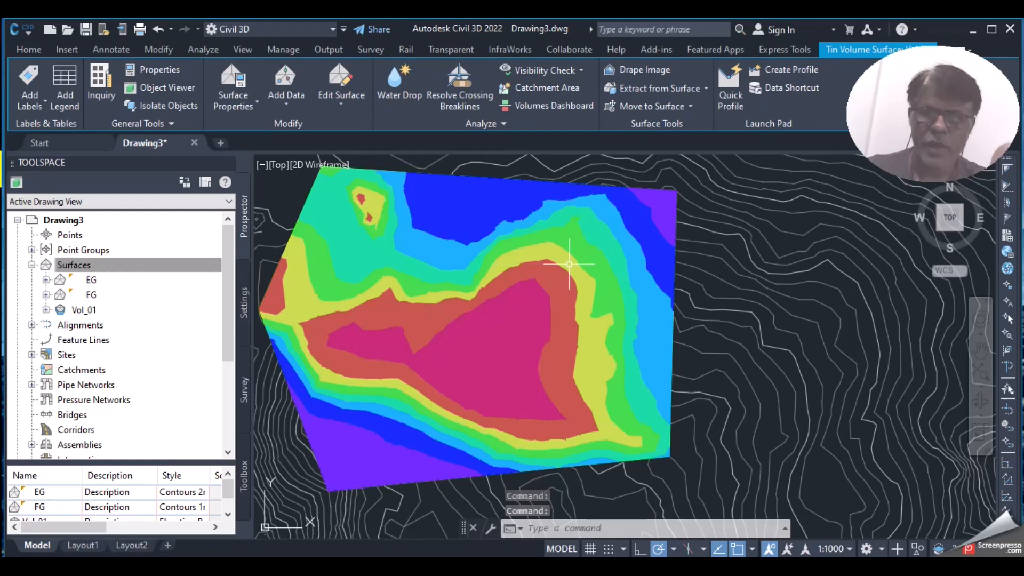
pyautogui.moveTo(569, 261)
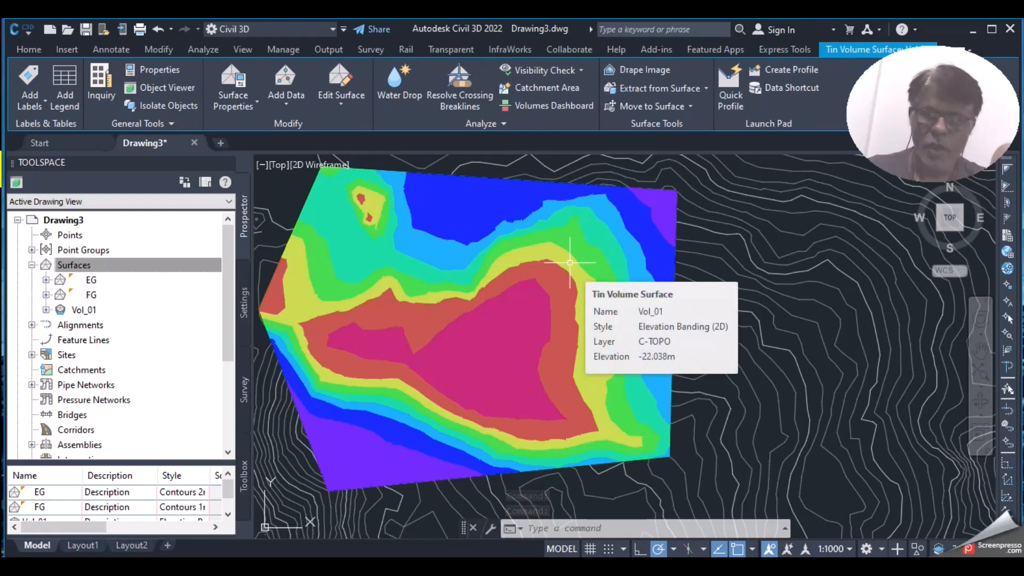
pyautogui.press('Escape')
pyautogui.press('Escape')
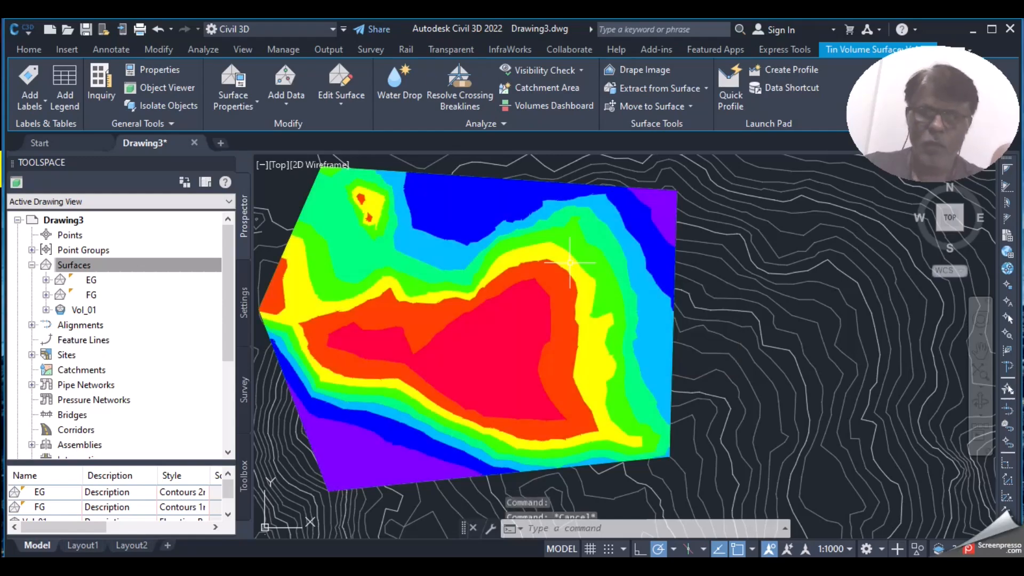
pyautogui.scroll(-3, 555, 333)
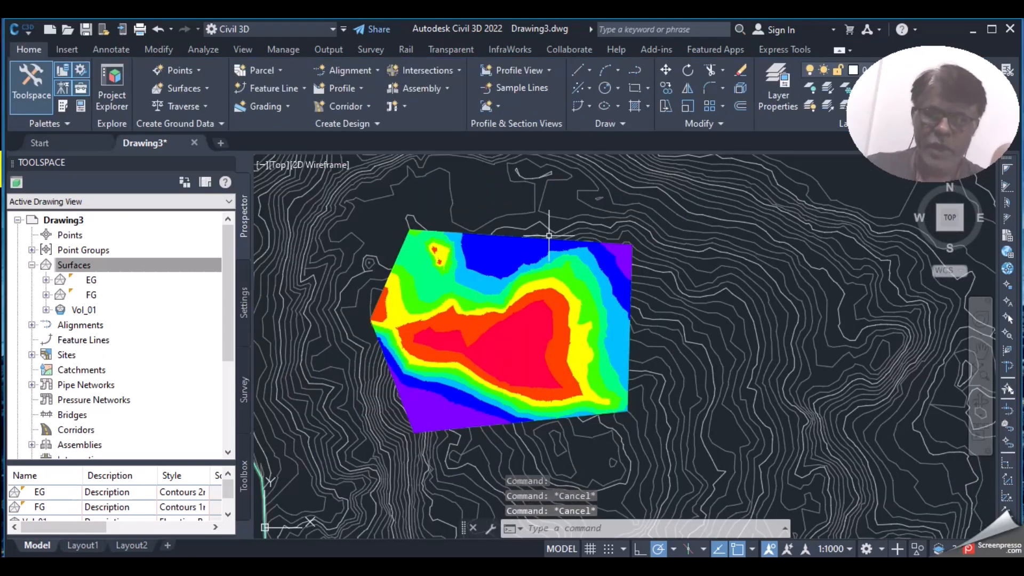
pyautogui.click(547, 278)
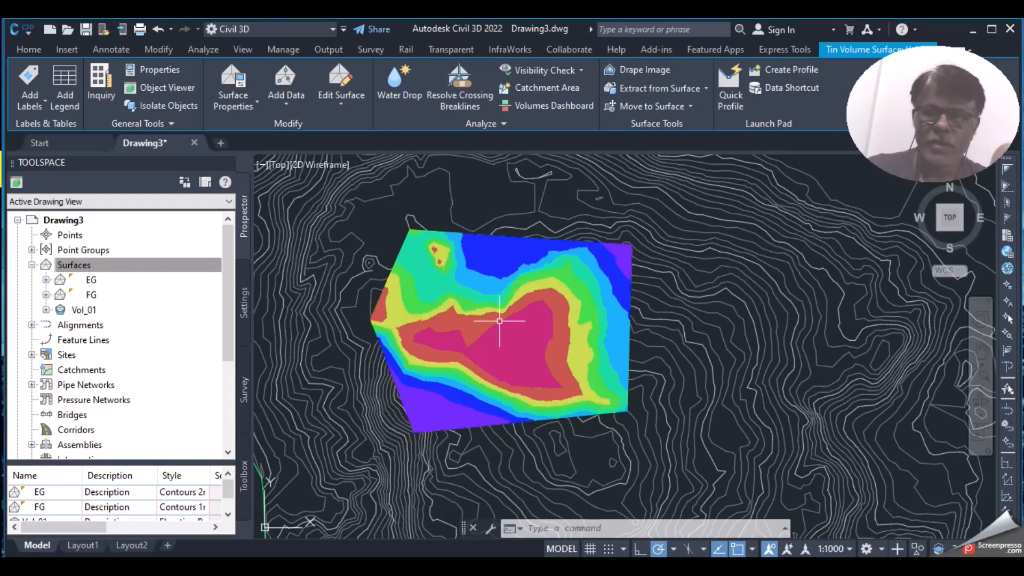
# Step: Add Vol_01 to the Volumes Dashboard and widen it to show cut, fill and net columns
pyautogui.click(507, 239)
pyautogui.click(522, 236)
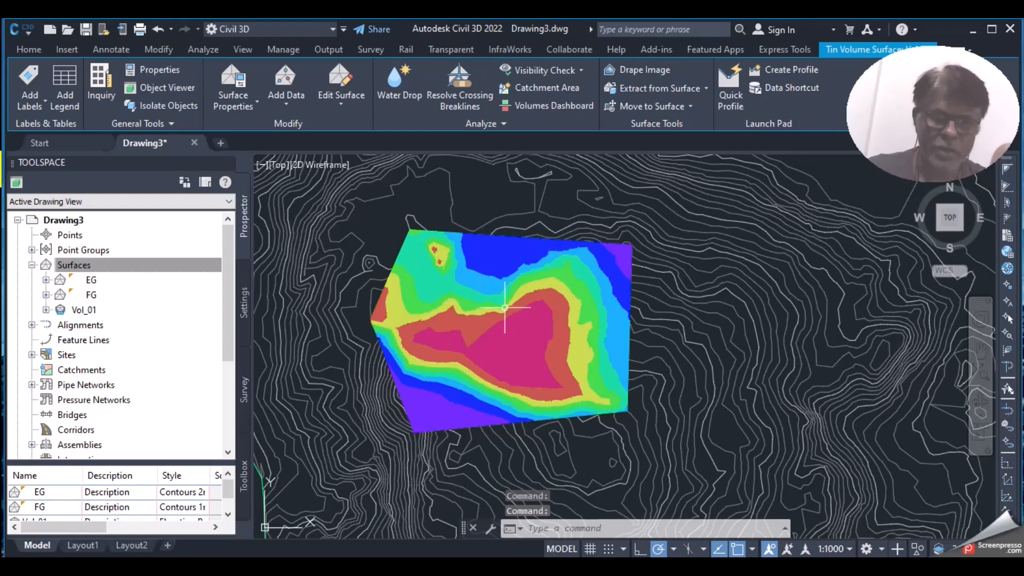
pyautogui.click(548, 106)
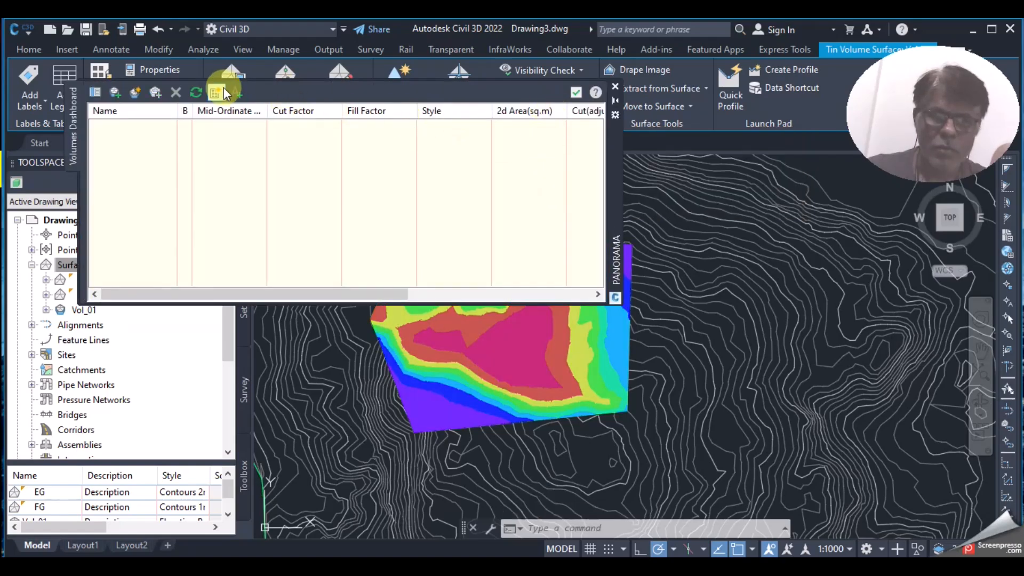
pyautogui.click(114, 93)
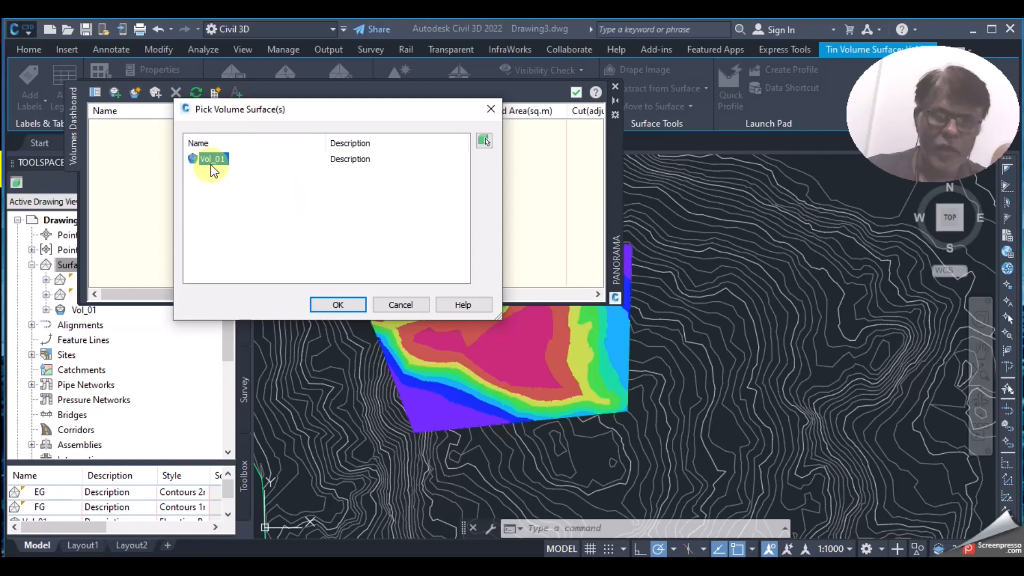
pyautogui.click(336, 308)
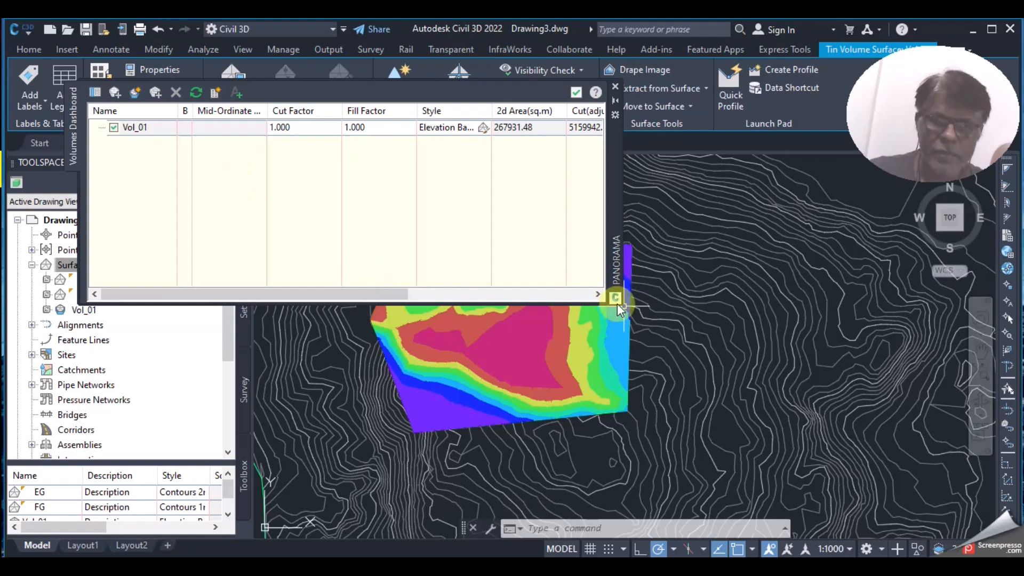
pyautogui.moveTo(620, 307); pyautogui.dragTo(854, 426)
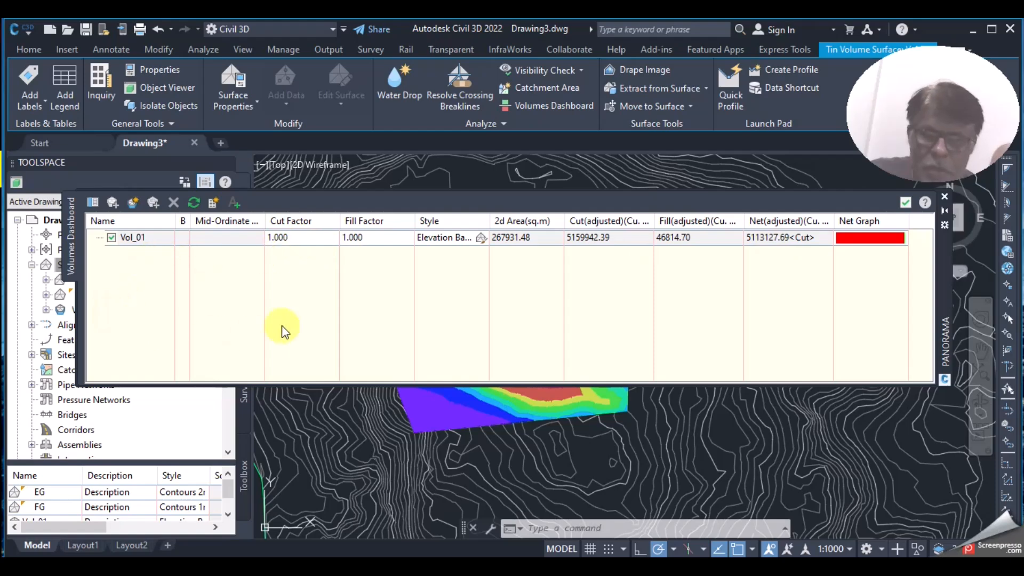
# Step: Close the Volumes Dashboard, select EG, FG and Vol_01 in Prospector, and zoom onto the bands
pyautogui.click(944, 197)
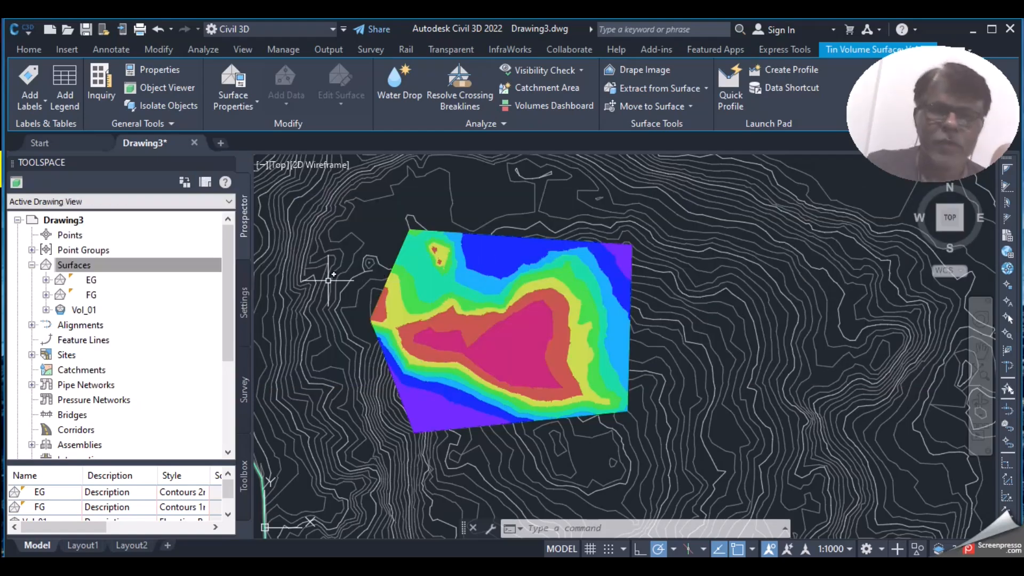
pyautogui.click(110, 265)
pyautogui.click(92, 282)
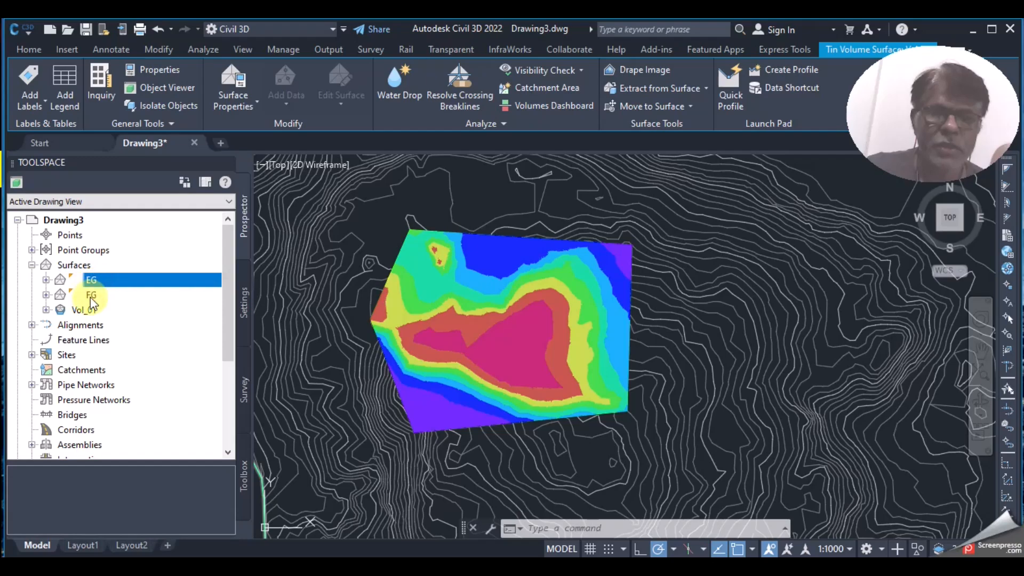
pyautogui.click(90, 296)
pyautogui.click(88, 310)
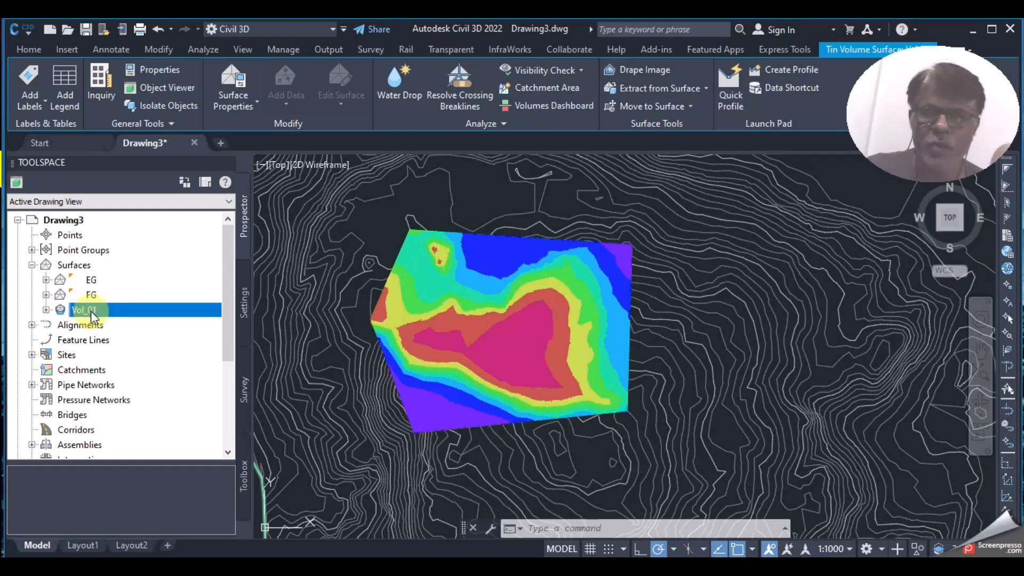
pyautogui.scroll(2, 504, 330)
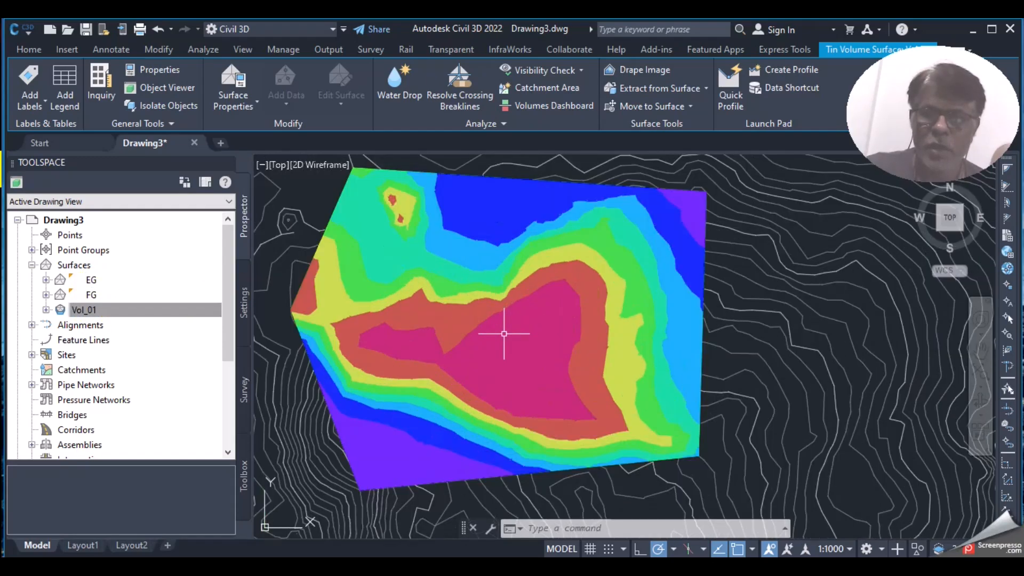
pyautogui.moveTo(503, 335)
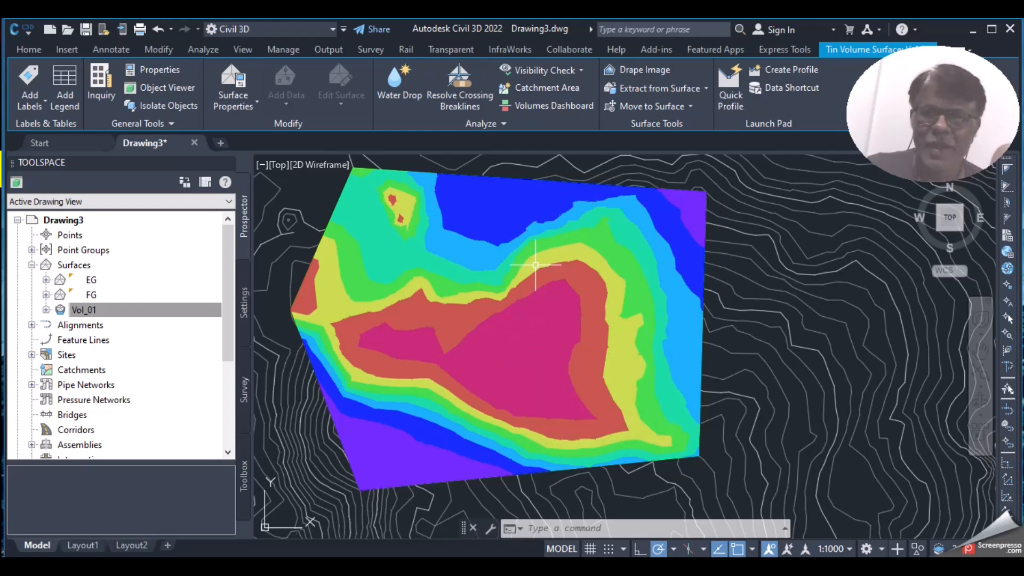
pyautogui.moveTo(535, 264)
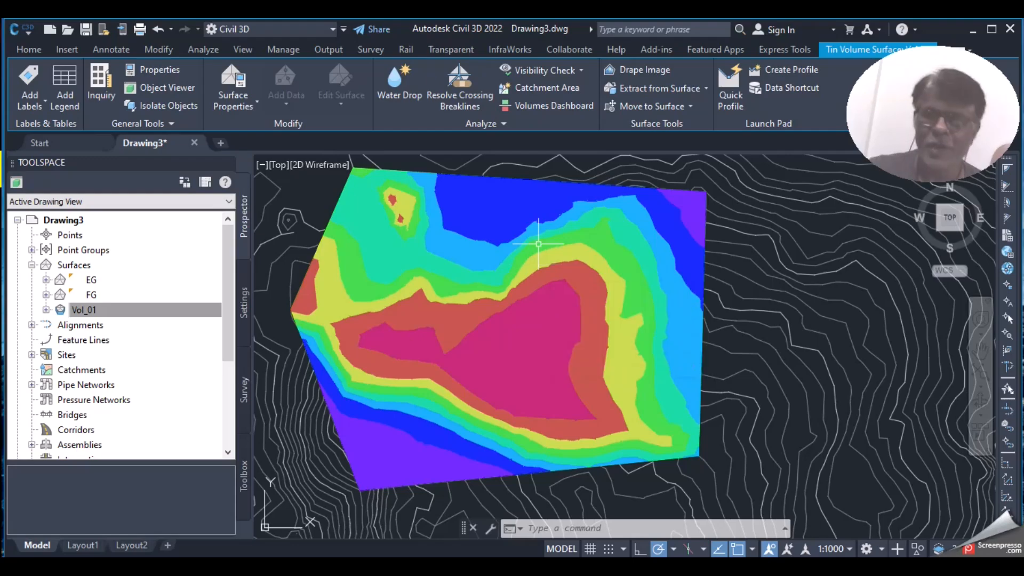